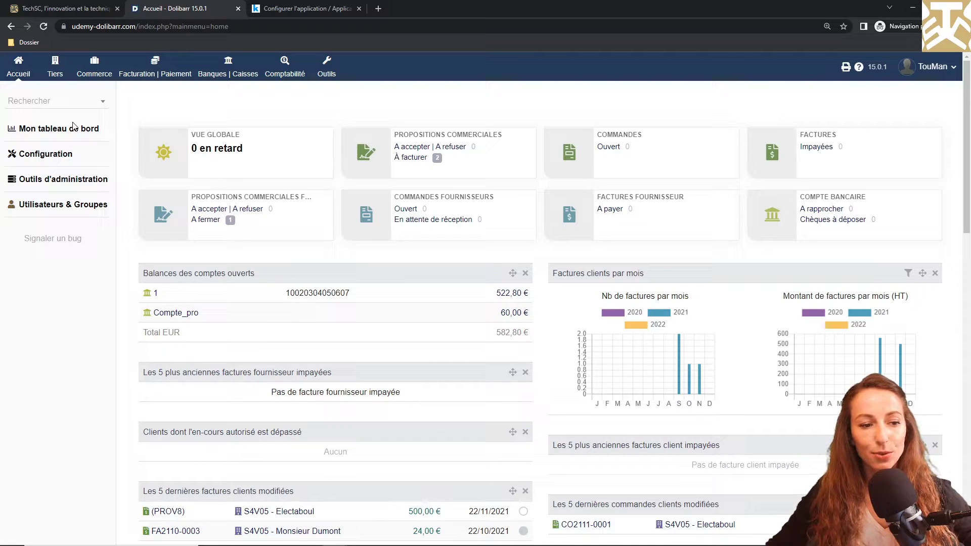
Step: Open Configuration from the home page's left menu
{"action": "left_click", "coordinate": [45, 154]}
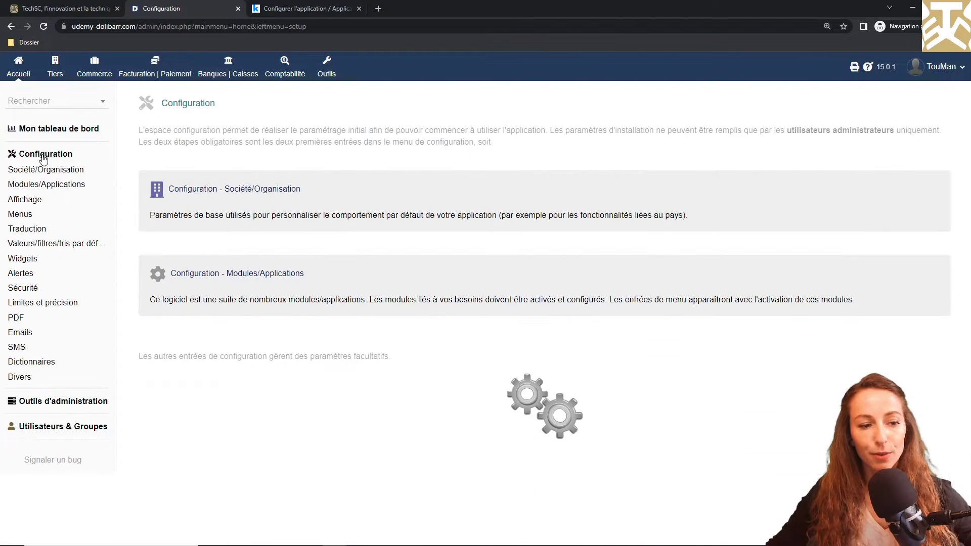
Step: Browse the Affichage tabs Thème et couleurs, Tableau de bord and Page de connexion, then the PDF settings
{"action": "left_click", "coordinate": [19, 202]}
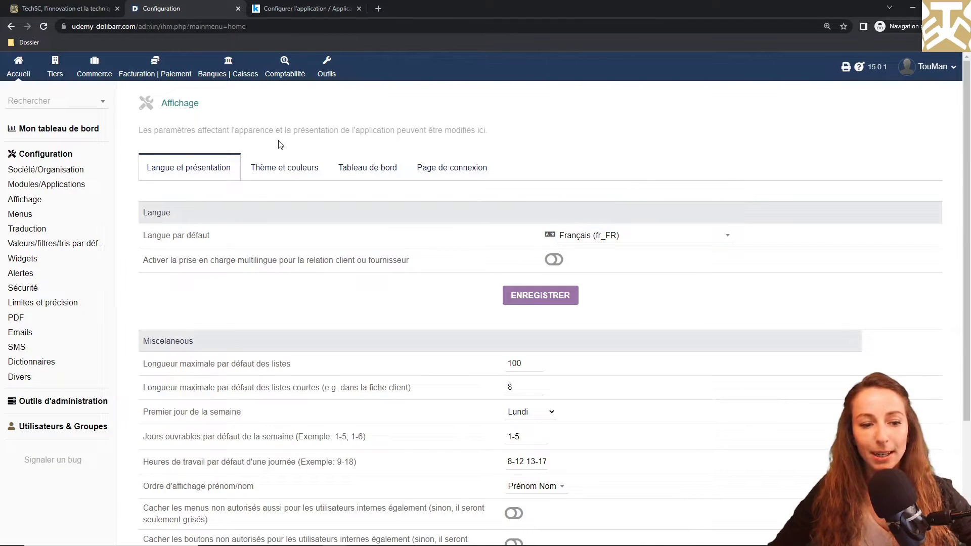
{"action": "left_click", "coordinate": [279, 167]}
{"action": "left_click", "coordinate": [364, 167]}
{"action": "left_click", "coordinate": [460, 172]}
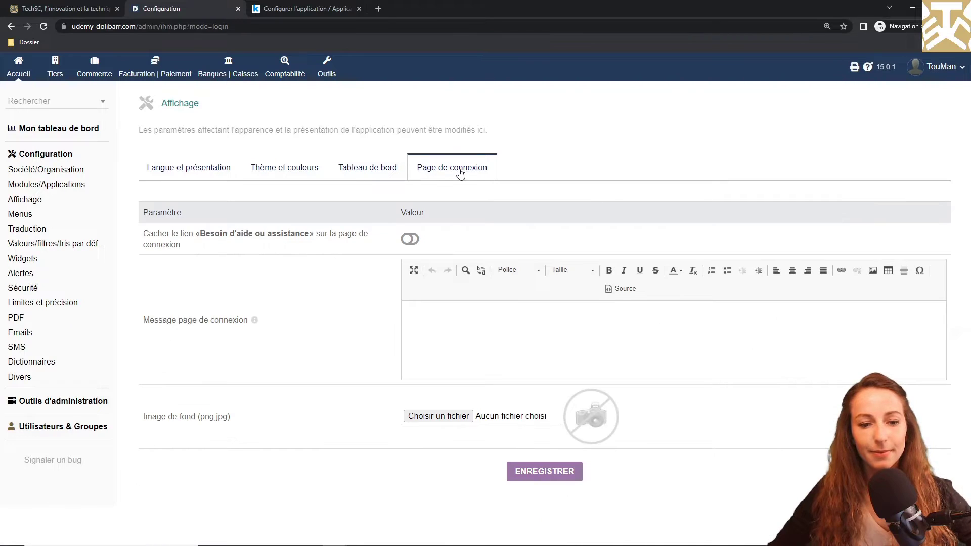
{"action": "left_click", "coordinate": [22, 319]}
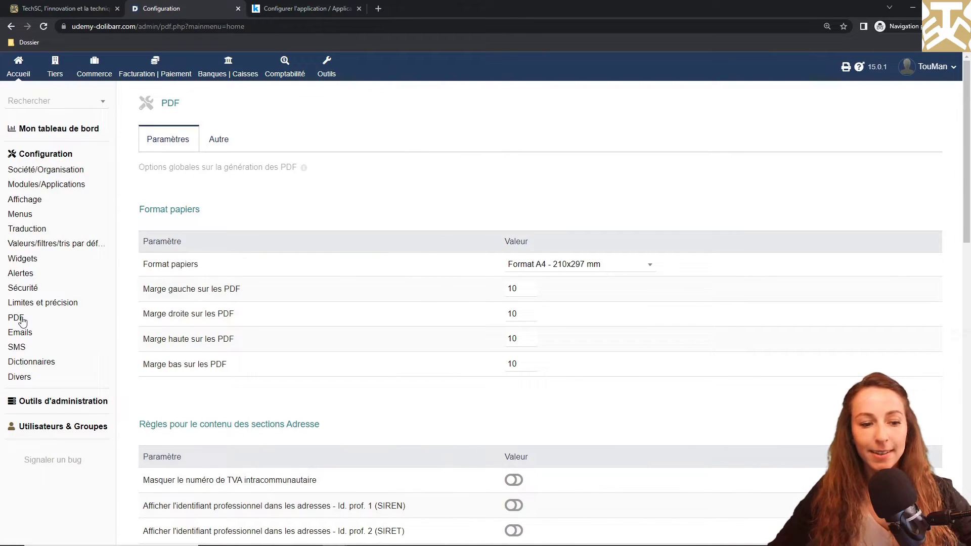
Step: Scroll to the bottom of the PDF settings page, then go to the Tiers overview
{"action": "scroll", "coordinate": [227, 380], "scroll_direction": "down", "scroll_amount": 5}
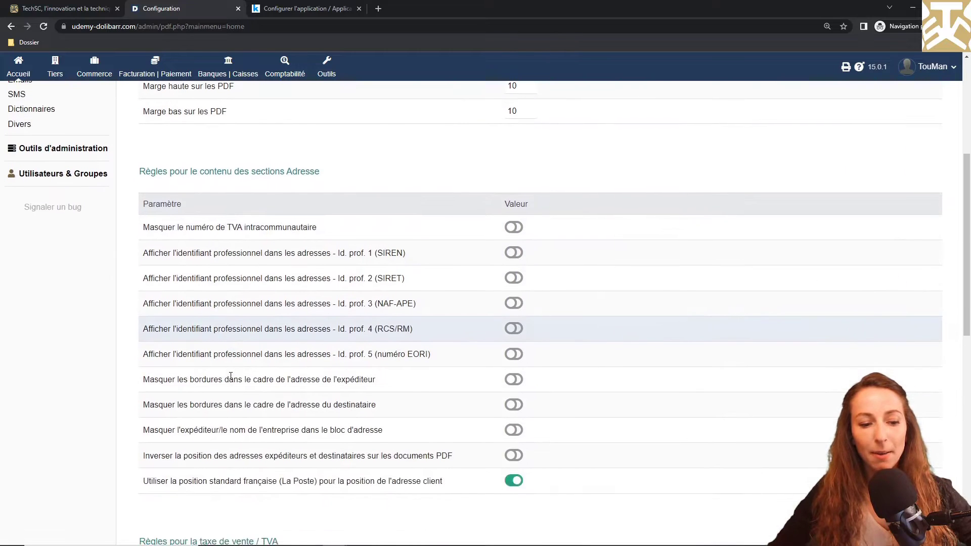
{"action": "scroll", "coordinate": [230, 377], "scroll_direction": "down", "scroll_amount": 3}
{"action": "scroll", "coordinate": [230, 379], "scroll_direction": "down", "scroll_amount": 1}
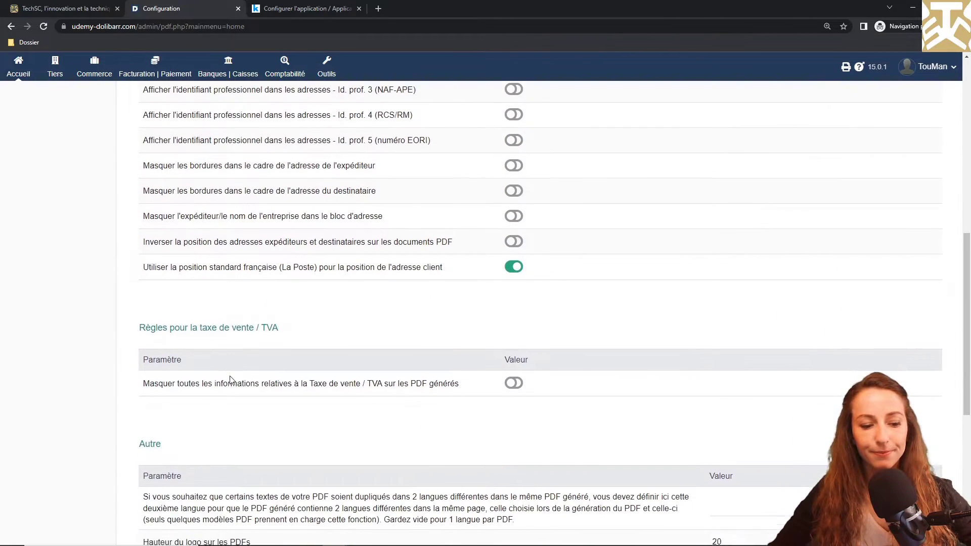
{"action": "scroll", "coordinate": [230, 380], "scroll_direction": "down", "scroll_amount": 4}
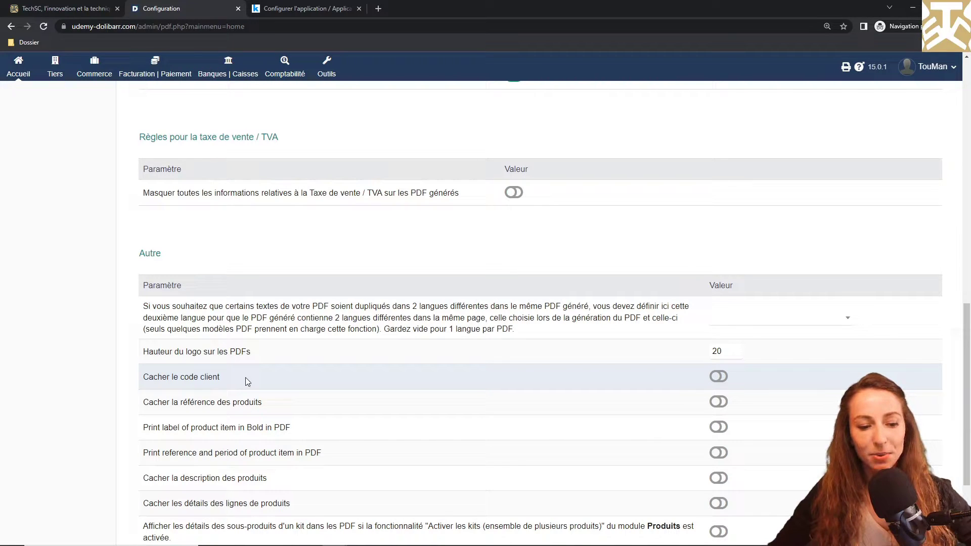
{"action": "scroll", "coordinate": [244, 377], "scroll_direction": "down", "scroll_amount": 3}
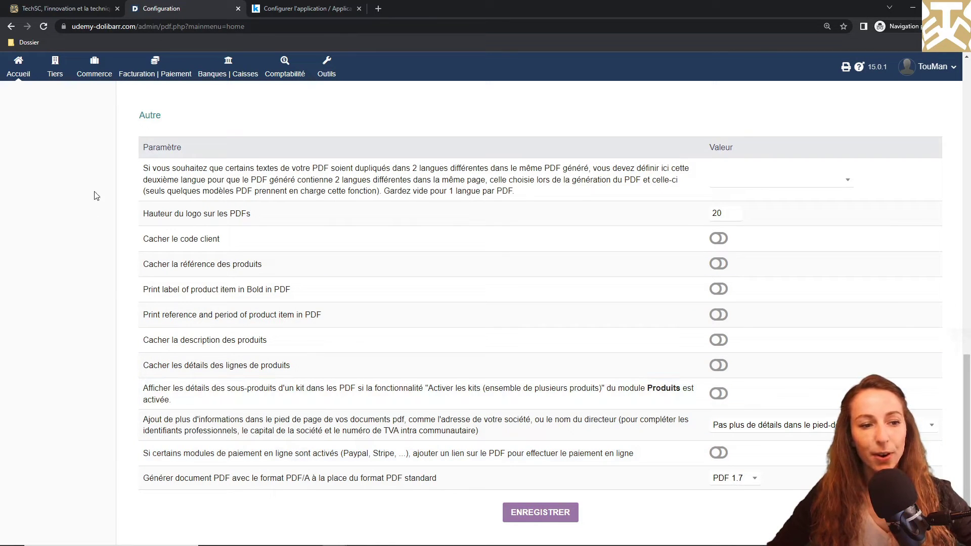
{"action": "left_click", "coordinate": [53, 70]}
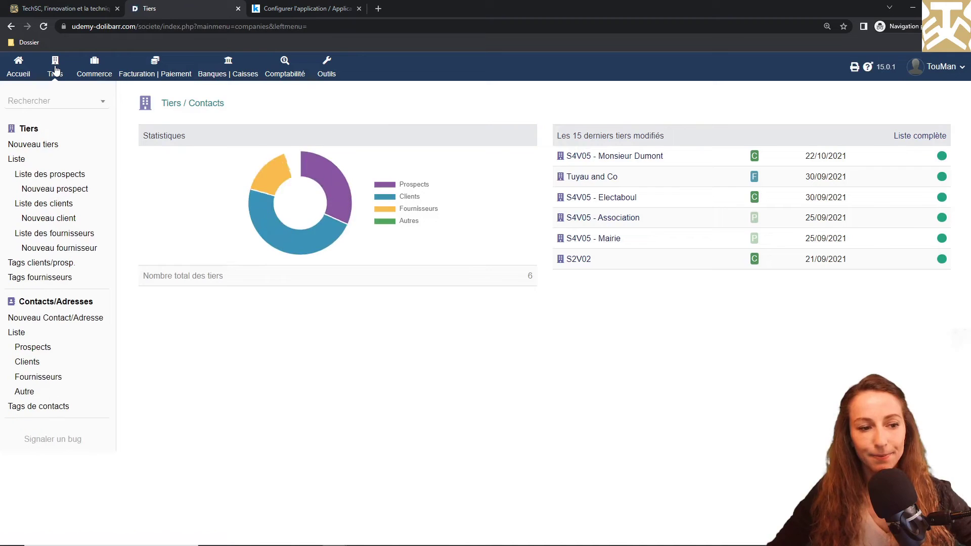
Step: Open the S4V05 - Electaboul card from the third-party list and start a private browser tab
{"action": "left_click", "coordinate": [16, 161]}
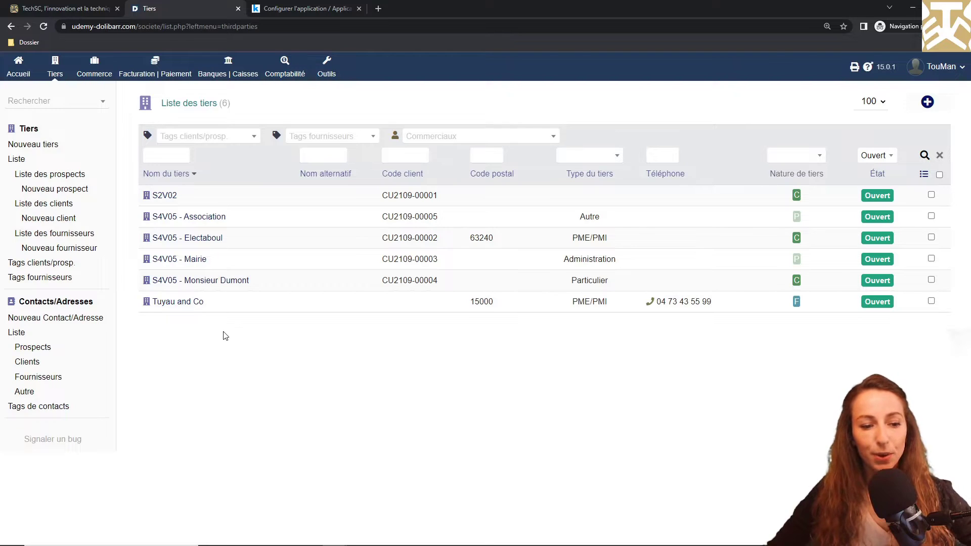
{"action": "left_click", "coordinate": [168, 238]}
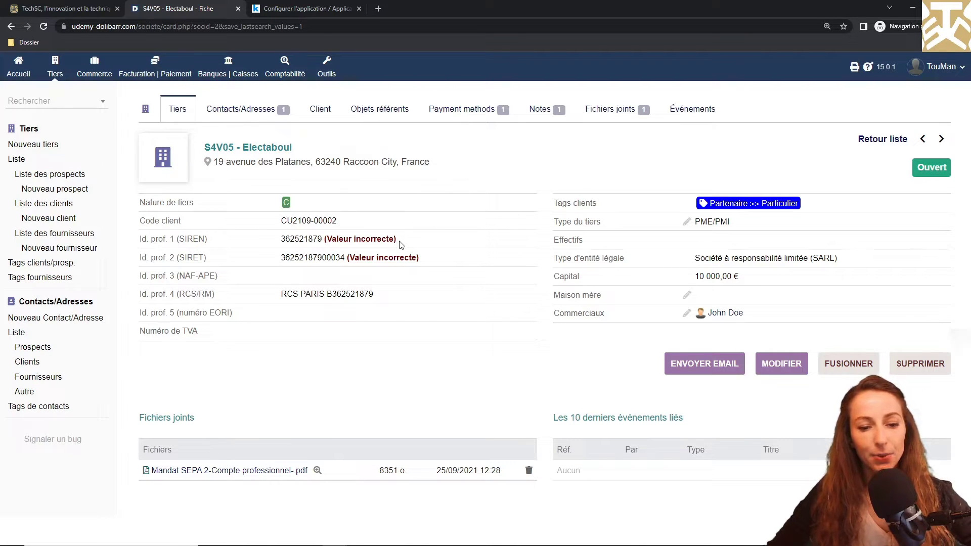
{"action": "left_click", "coordinate": [378, 9]}
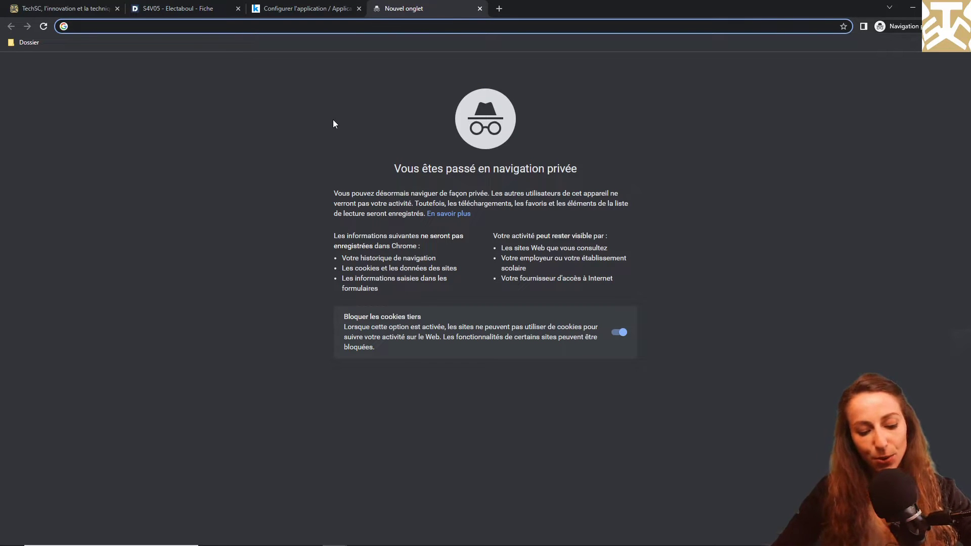
Step: Look up the company on societe.com and copy its SIREN number
{"action": "type", "text": "dolibarr societe.com"}
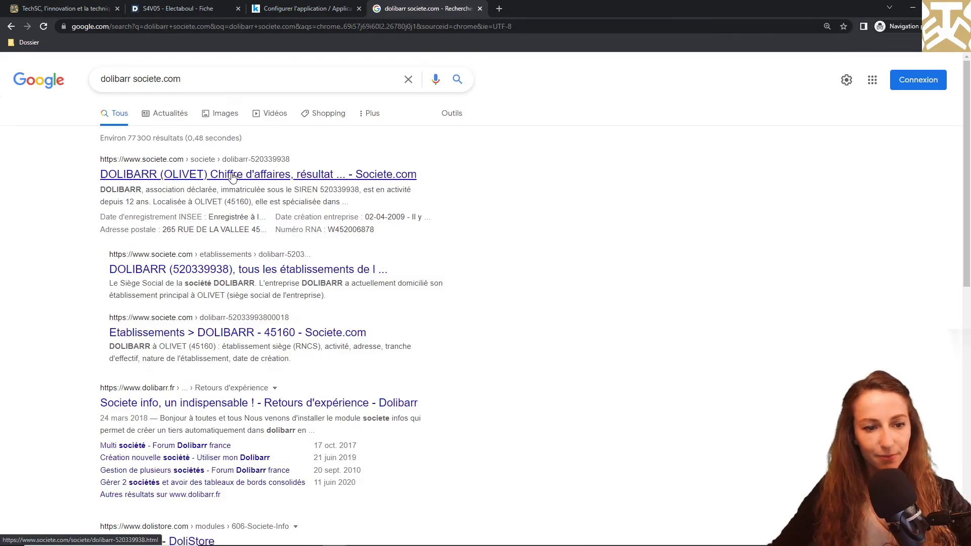
{"action": "left_click", "coordinate": [238, 171]}
{"action": "left_click", "coordinate": [525, 386]}
{"action": "scroll", "coordinate": [615, 231], "scroll_direction": "down", "scroll_amount": 3}
{"action": "left_click", "coordinate": [456, 236]}
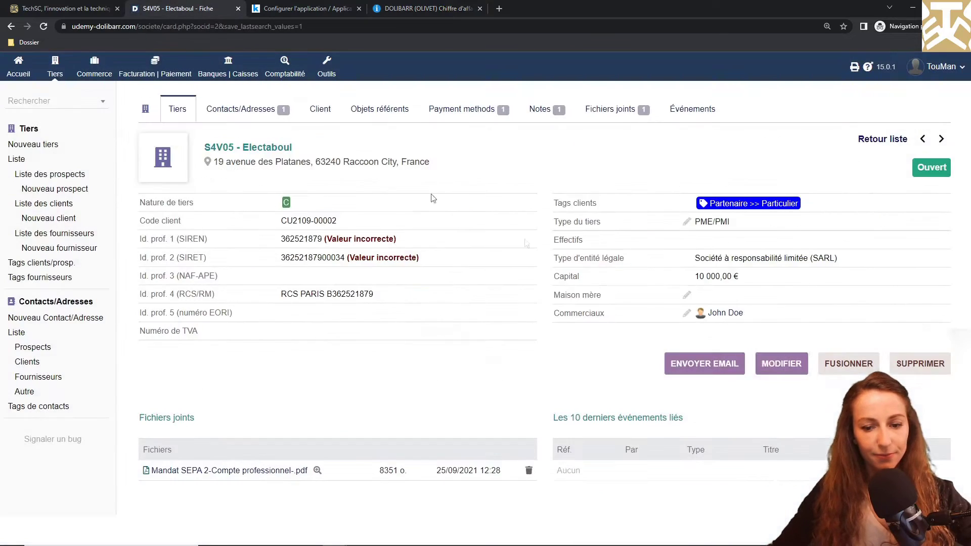
{"action": "left_click", "coordinate": [709, 420]}
{"action": "scroll", "coordinate": [405, 303], "scroll_direction": "down", "scroll_amount": 10}
{"action": "double_click", "coordinate": [324, 260]}
{"action": "key", "text": "ctrl+v"}
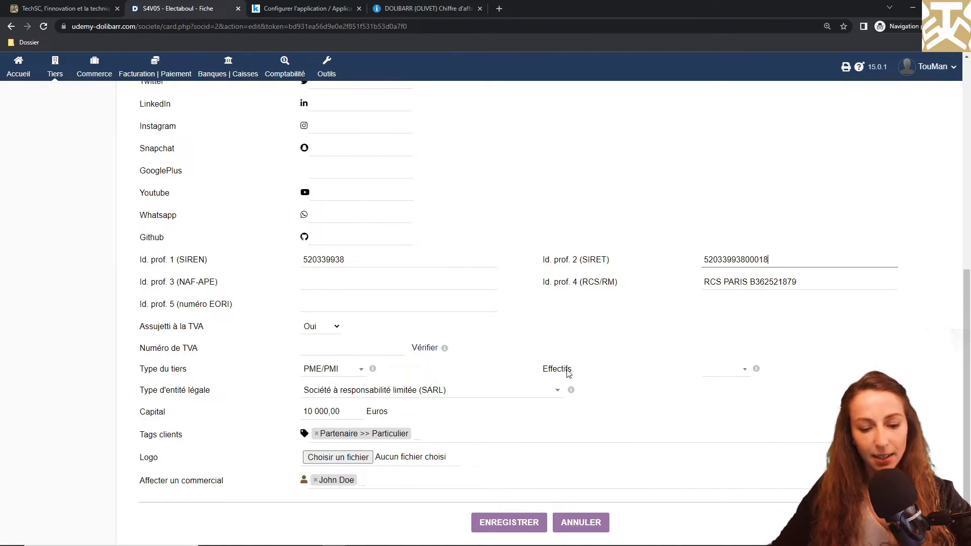
{"action": "left_click", "coordinate": [519, 524]}
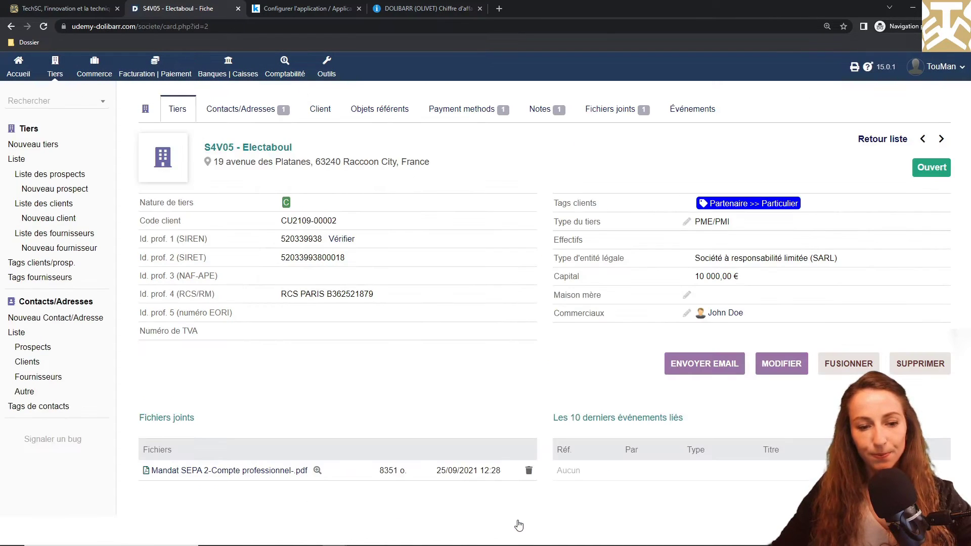
{"action": "left_click", "coordinate": [343, 241]}
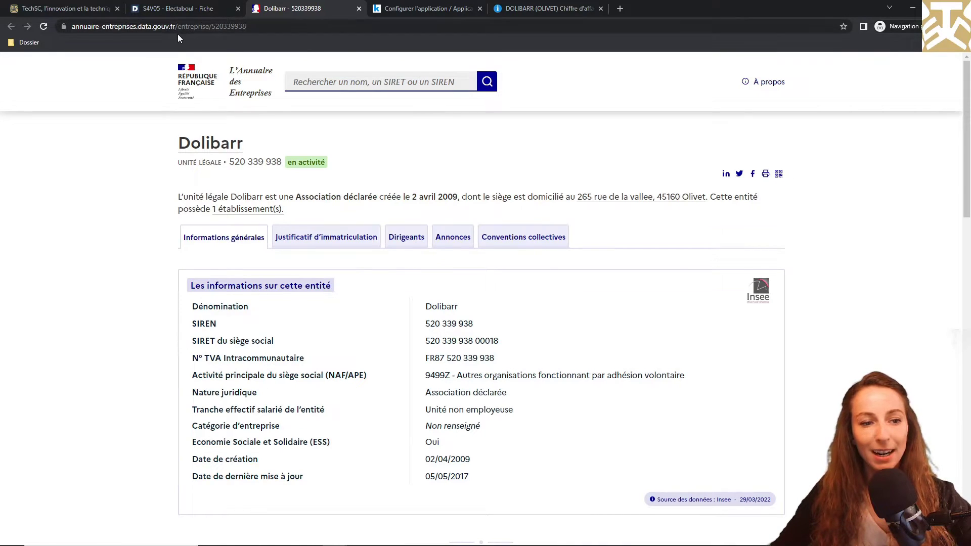
{"action": "left_click", "coordinate": [148, 17]}
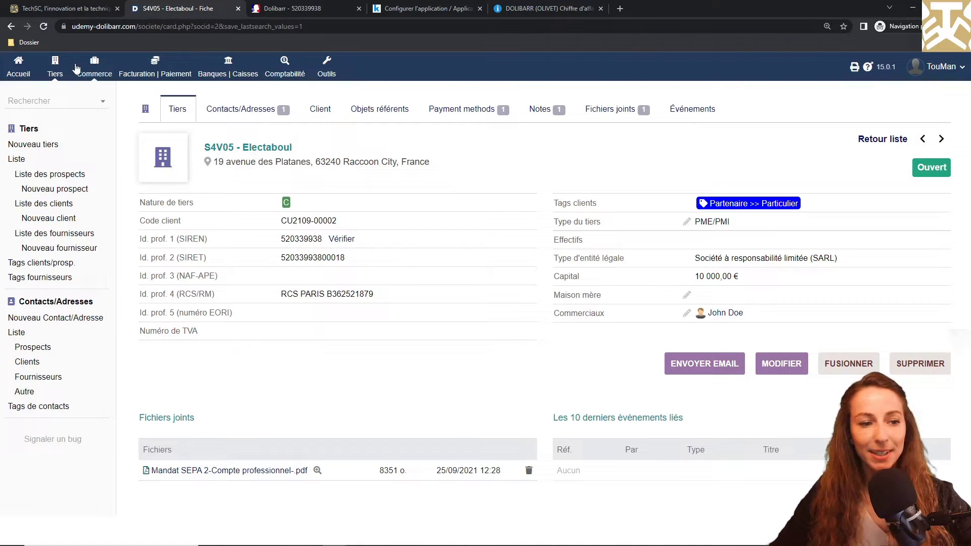
Step: Open Commerce > Propositions commerciales > Liste and bring up the user account panel
{"action": "left_click", "coordinate": [94, 74]}
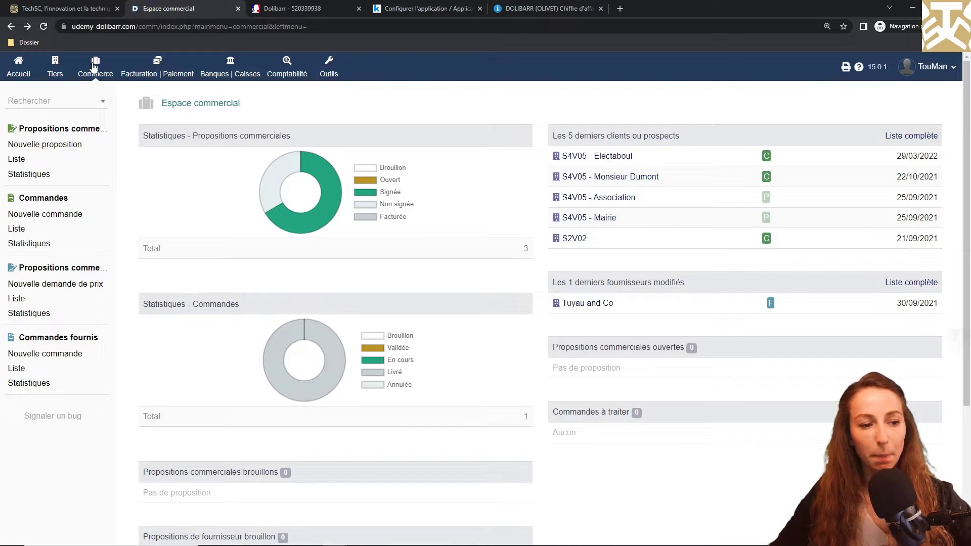
{"action": "left_click", "coordinate": [19, 160]}
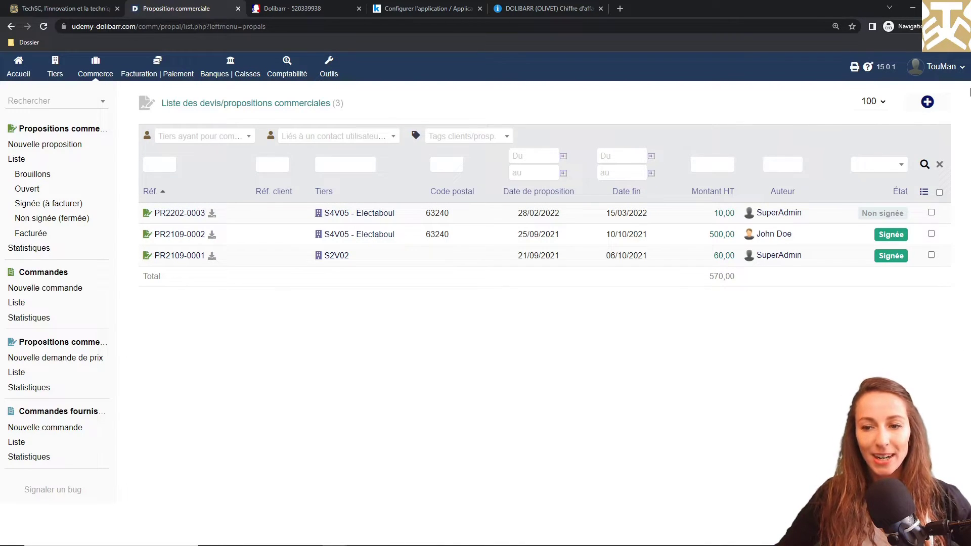
{"action": "left_click", "coordinate": [959, 68]}
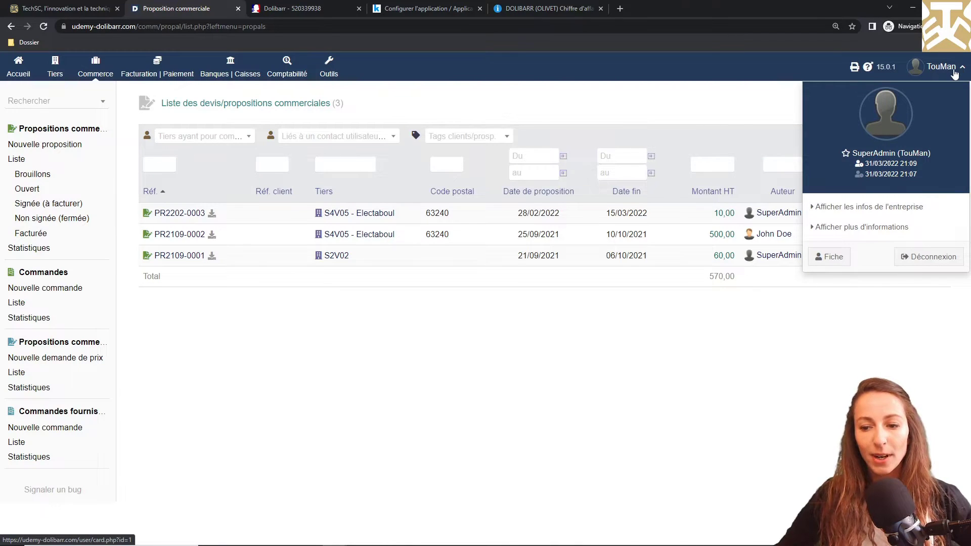
Step: Sign out via Déconnexion, sign in as another user, and open the proposals list under Commerce
{"action": "left_click", "coordinate": [929, 256]}
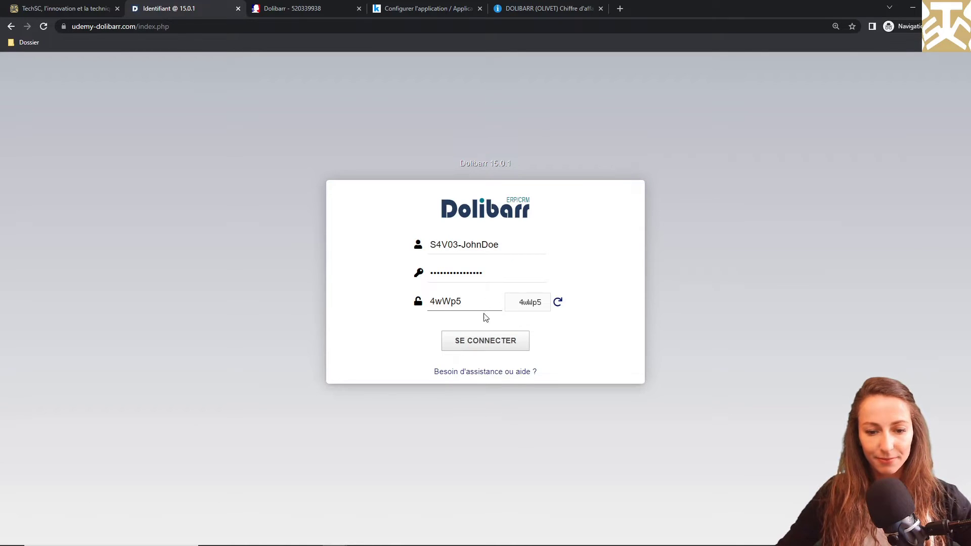
{"action": "left_click", "coordinate": [486, 342]}
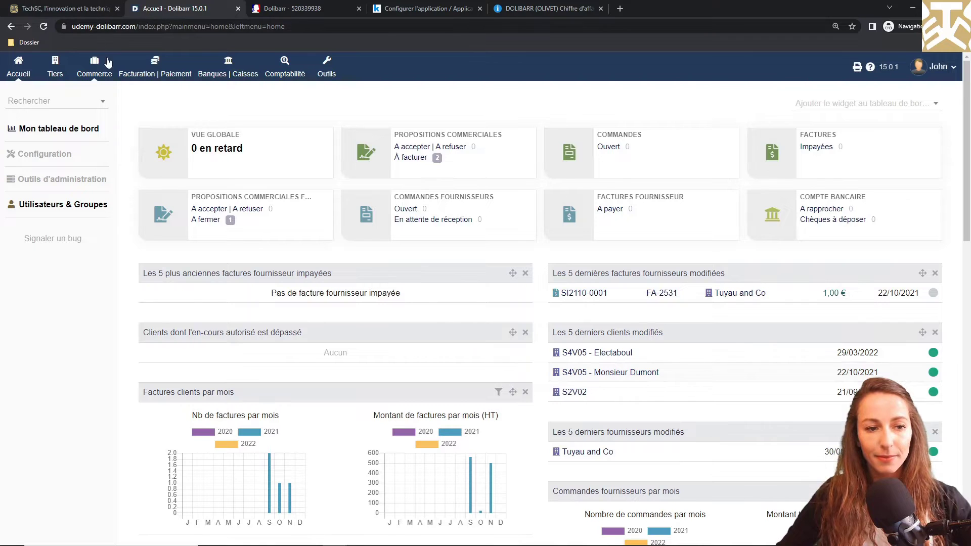
{"action": "left_click", "coordinate": [96, 68]}
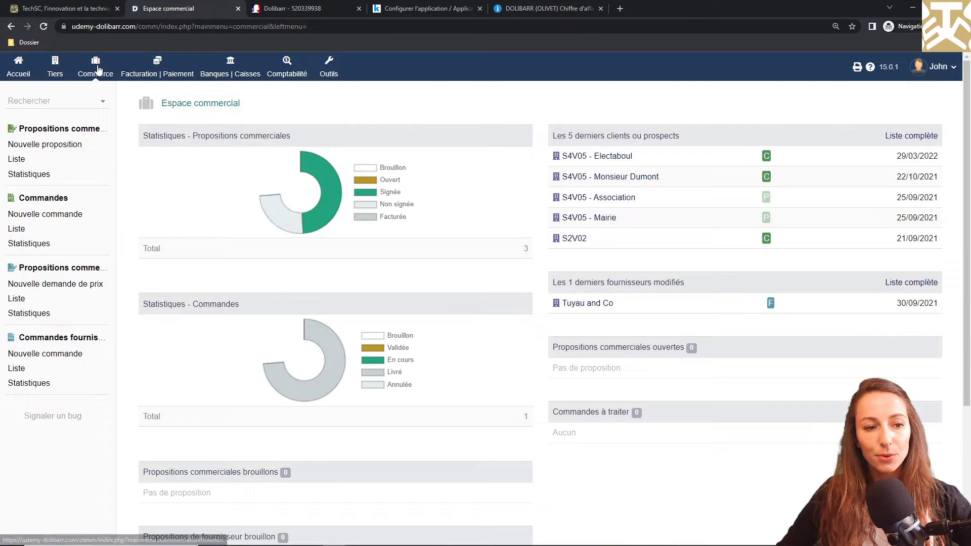
{"action": "left_click", "coordinate": [18, 160]}
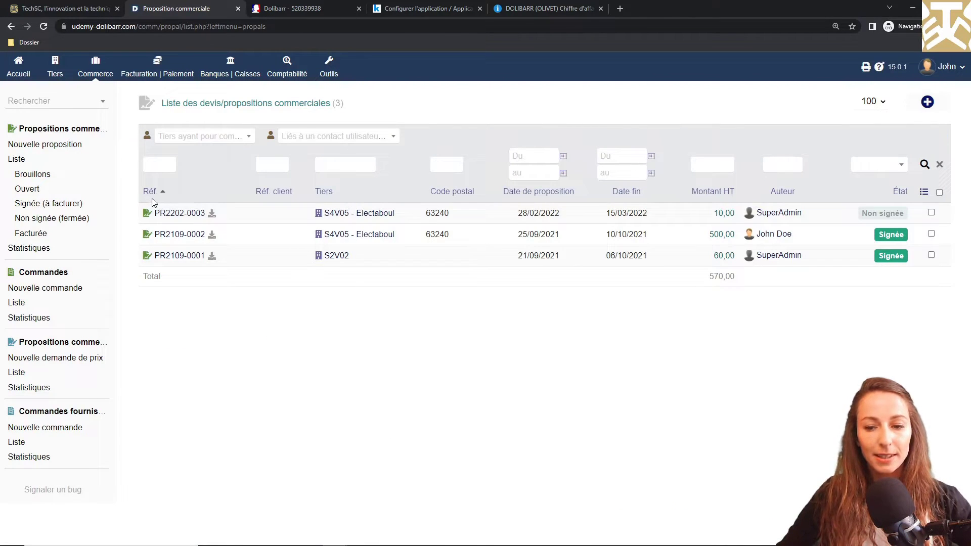
Step: View proposal PR2109-0002's online signature page, then return to the proposals list
{"action": "left_click", "coordinate": [174, 235]}
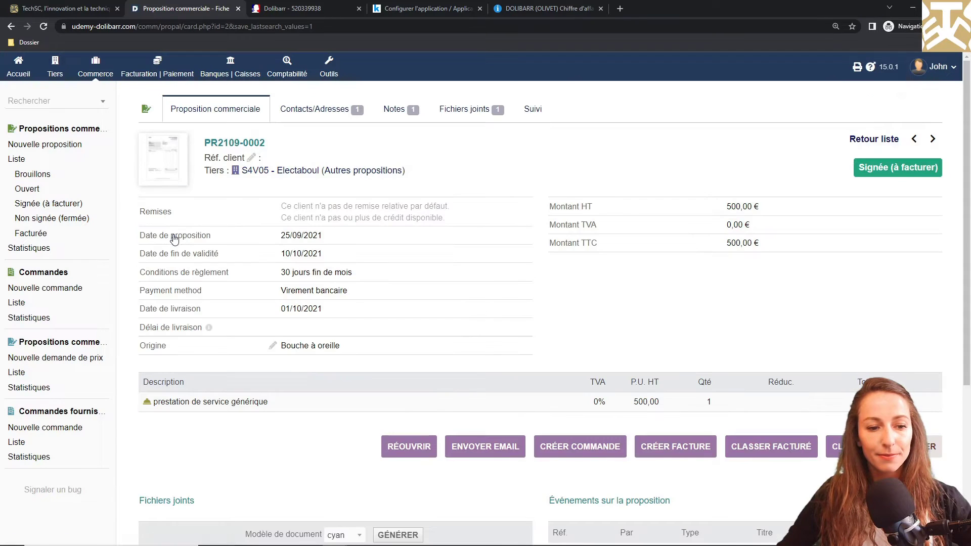
{"action": "scroll", "coordinate": [174, 237], "scroll_direction": "down", "scroll_amount": 5}
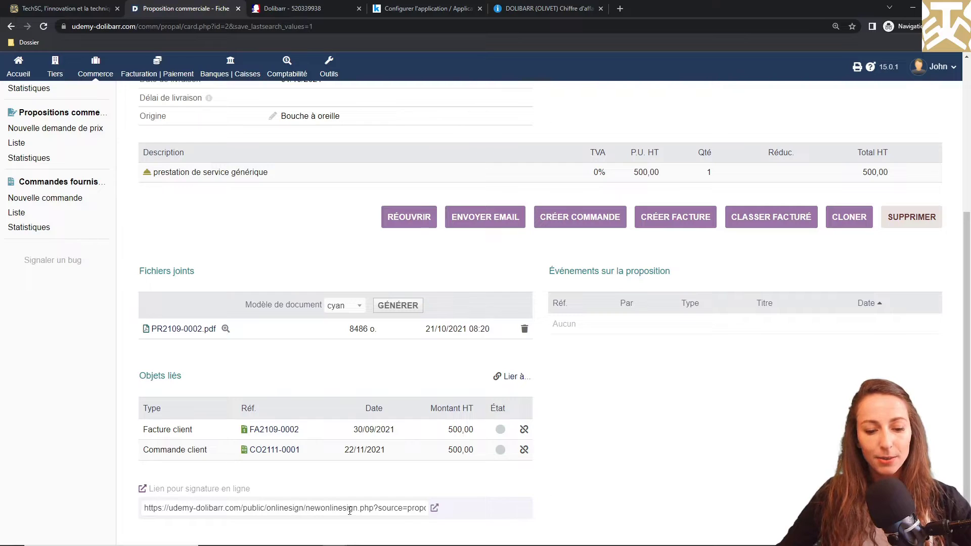
{"action": "left_click", "coordinate": [434, 507]}
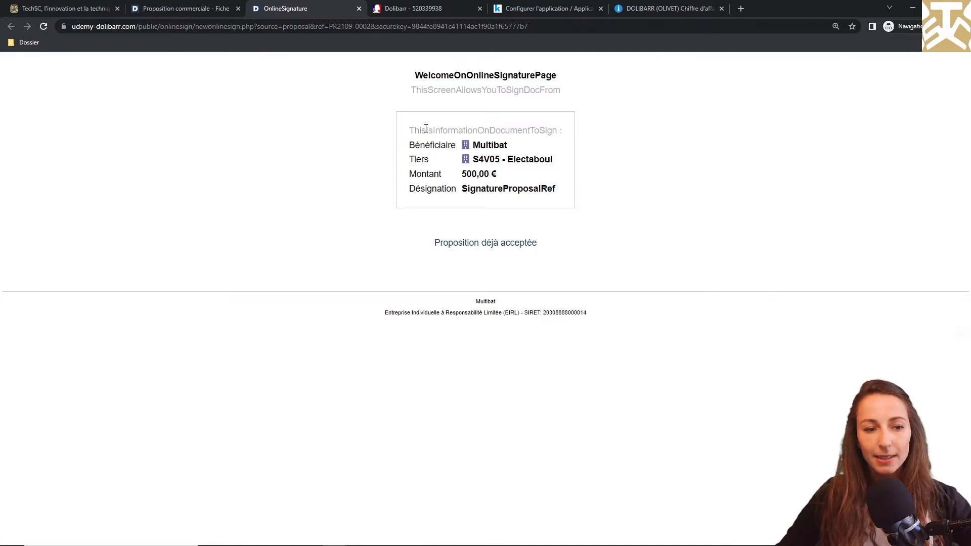
{"action": "left_click", "coordinate": [193, 4]}
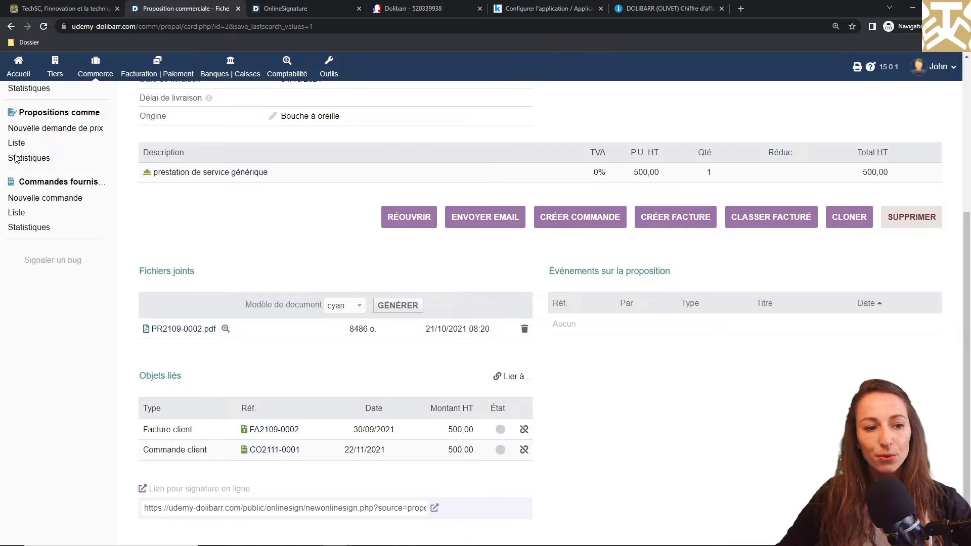
{"action": "scroll", "coordinate": [49, 201], "scroll_direction": "up", "scroll_amount": 5}
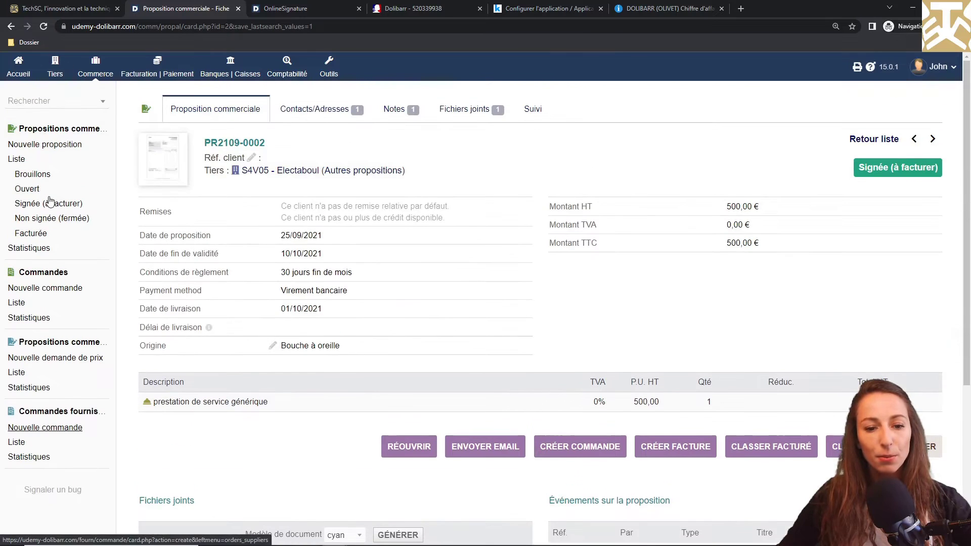
{"action": "left_click", "coordinate": [15, 160]}
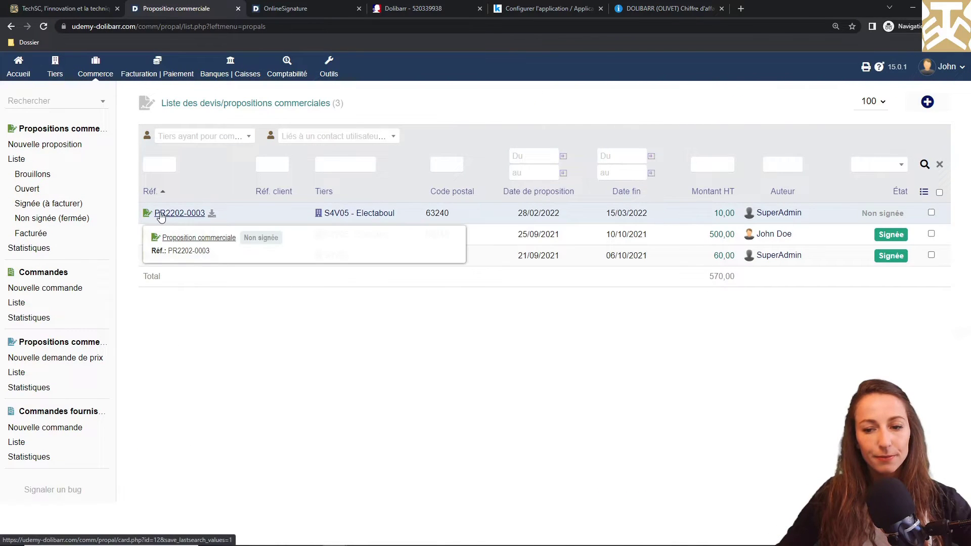
Step: Check PR2202-0003's signature page, close the signature tabs, and start cloning PR2109-0002
{"action": "left_click", "coordinate": [179, 213]}
{"action": "scroll", "coordinate": [161, 216], "scroll_direction": "down", "scroll_amount": 4}
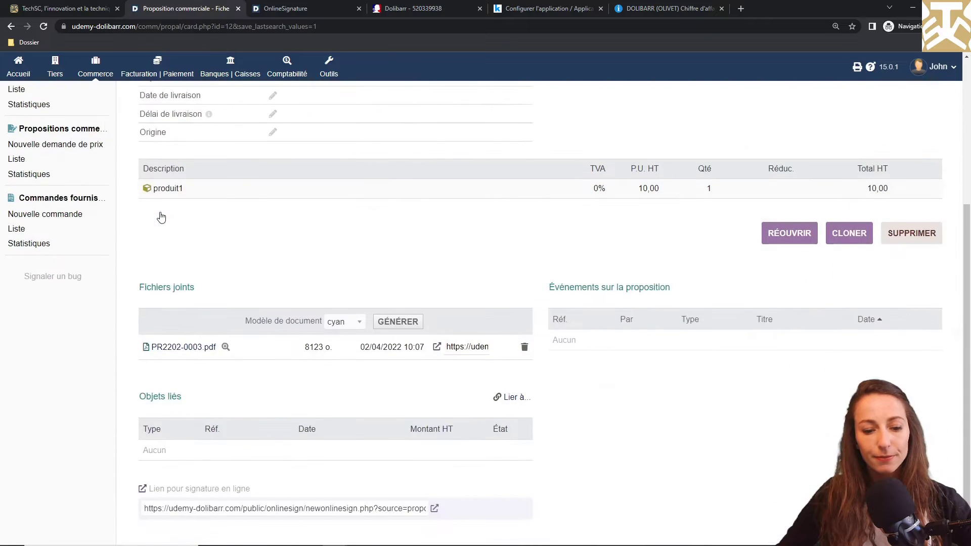
{"action": "left_click", "coordinate": [436, 510]}
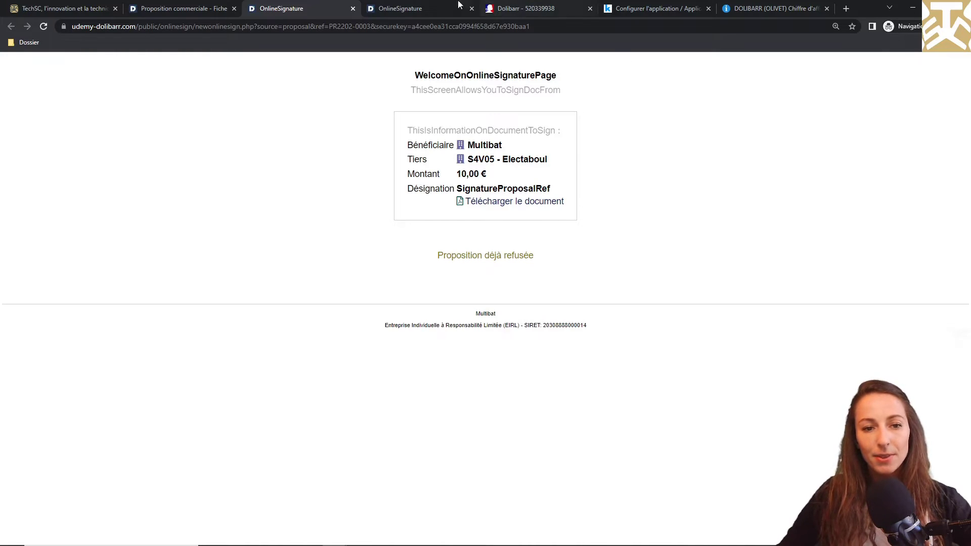
{"action": "left_click", "coordinate": [353, 9]}
{"action": "left_click", "coordinate": [352, 10]}
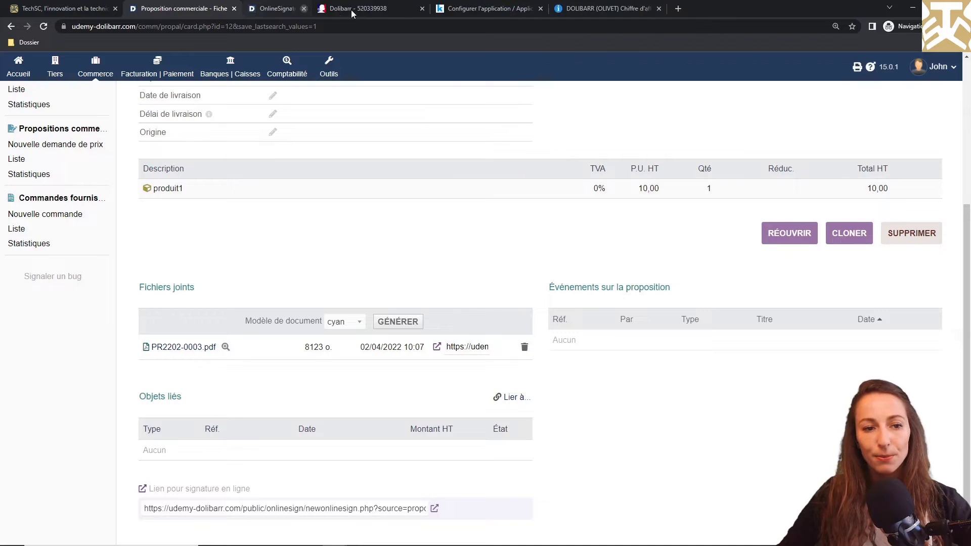
{"action": "scroll", "coordinate": [338, 133], "scroll_direction": "up", "scroll_amount": 5}
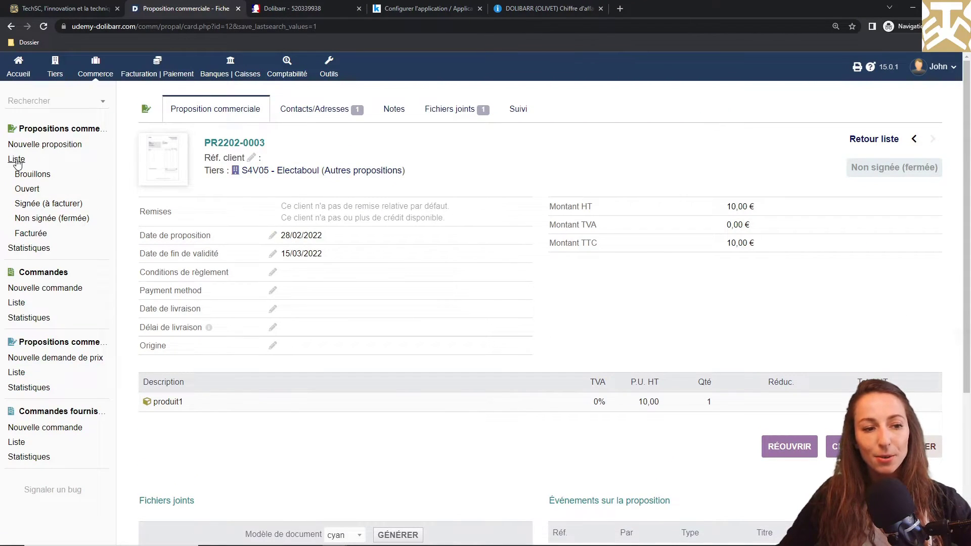
{"action": "left_click", "coordinate": [17, 161]}
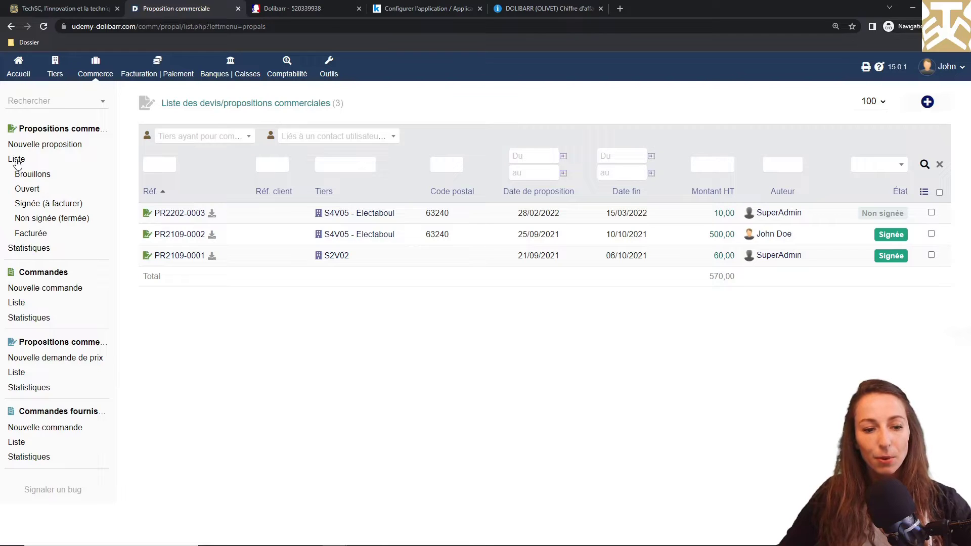
{"action": "left_click", "coordinate": [173, 236]}
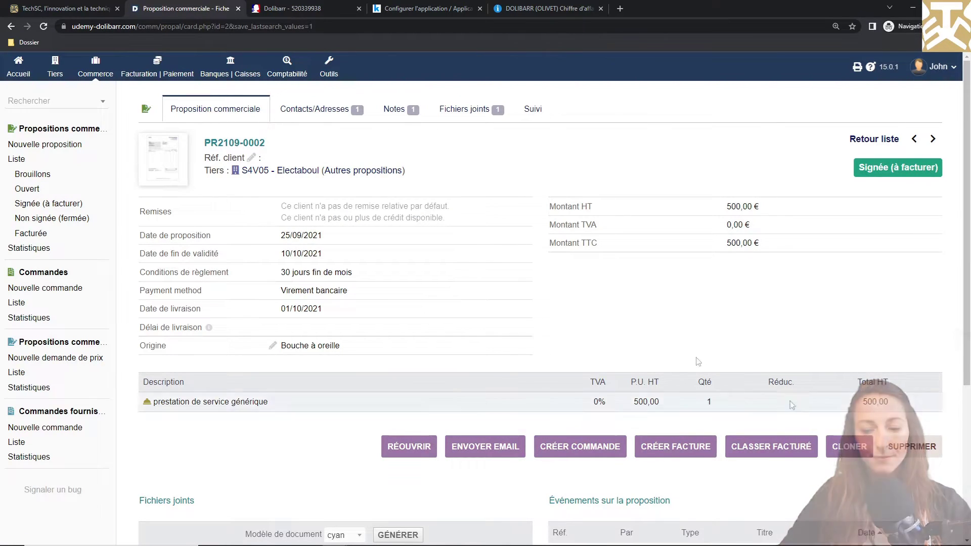
{"action": "left_click", "coordinate": [838, 447]}
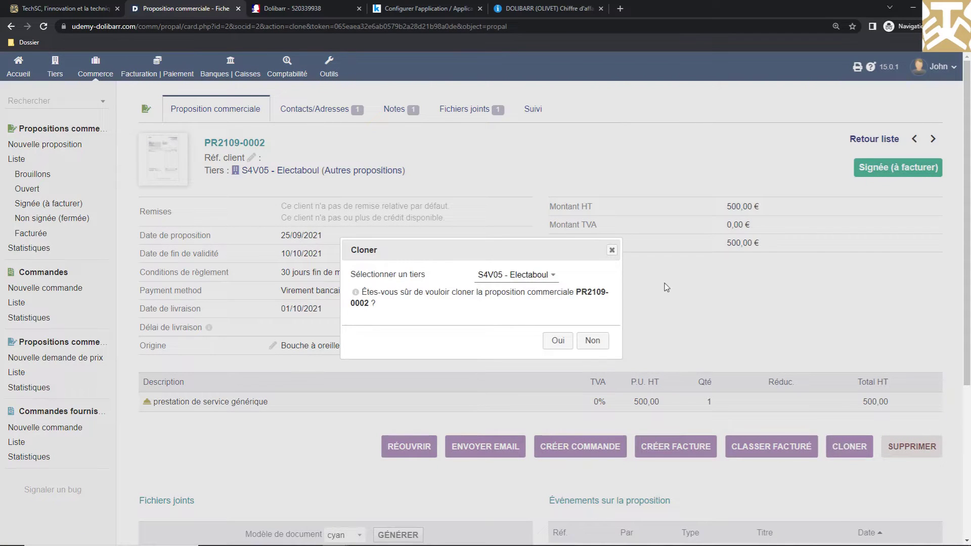
Step: Clone PR2109-0002, validate the copy as PR2204-0004, and switch to the Firefox Dolibarr window
{"action": "left_click", "coordinate": [557, 340]}
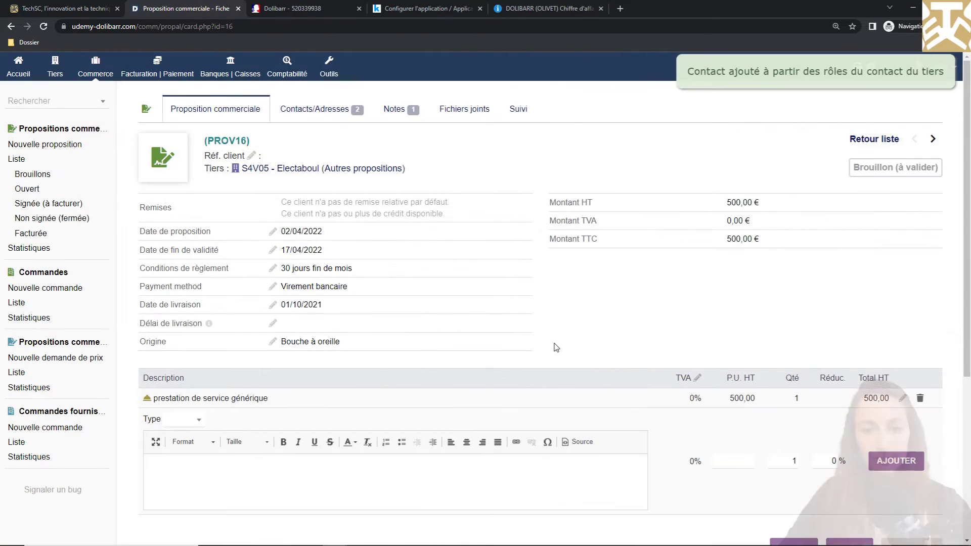
{"action": "scroll", "coordinate": [556, 347], "scroll_direction": "down", "scroll_amount": 4}
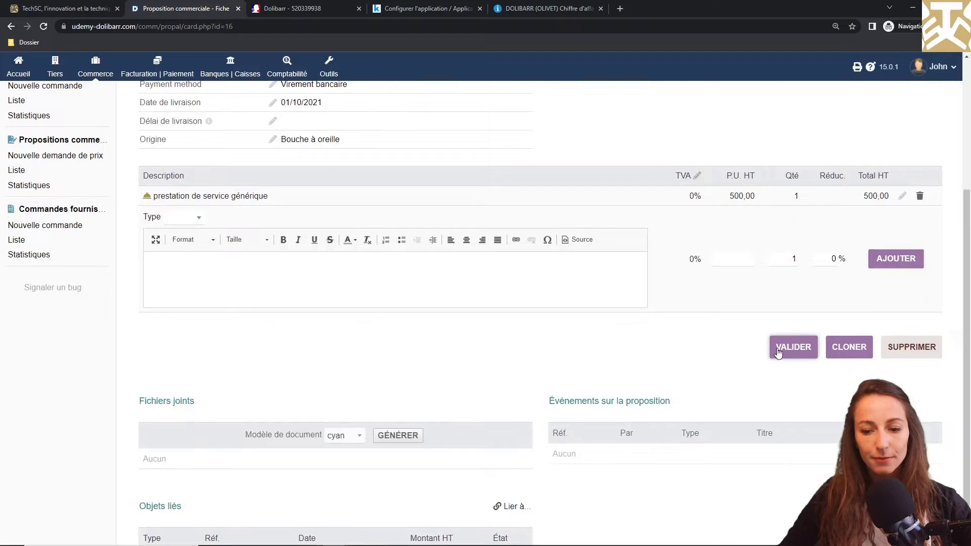
{"action": "left_click", "coordinate": [779, 349]}
{"action": "left_click", "coordinate": [548, 344]}
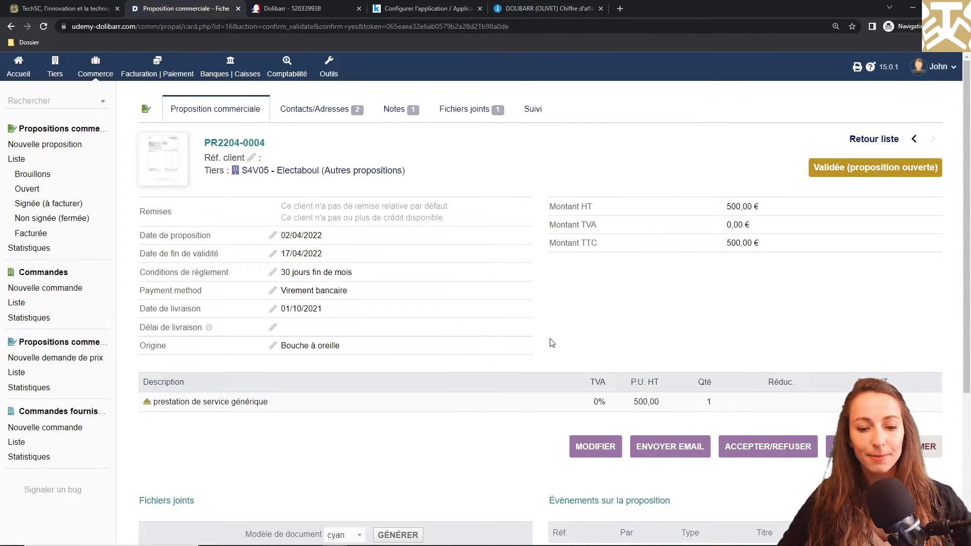
{"action": "key", "text": "alt+Tab"}
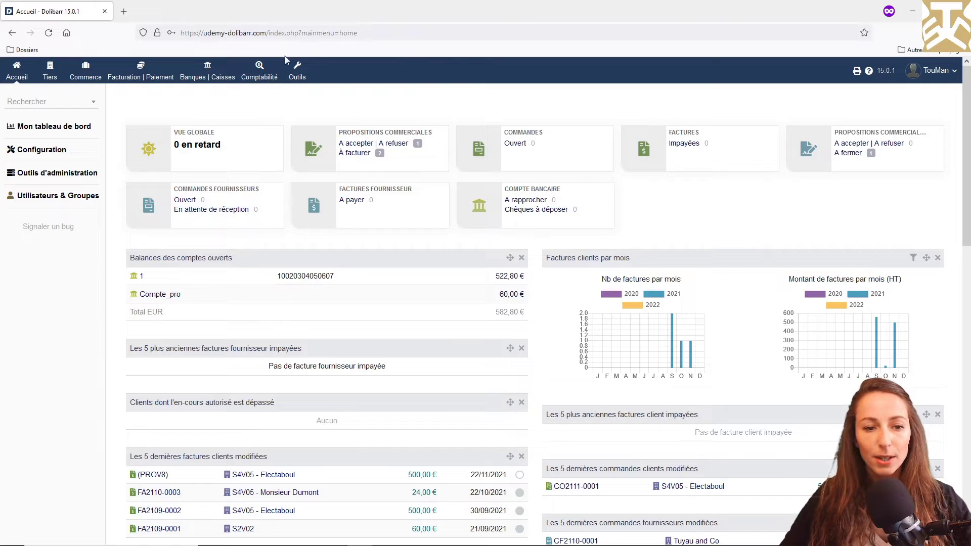
Step: Add 'Vous pouvez signer cette proposition au lien suivant : __ONLINE_SIGN_URL__' to the ED template and save
{"action": "left_click", "coordinate": [298, 73]}
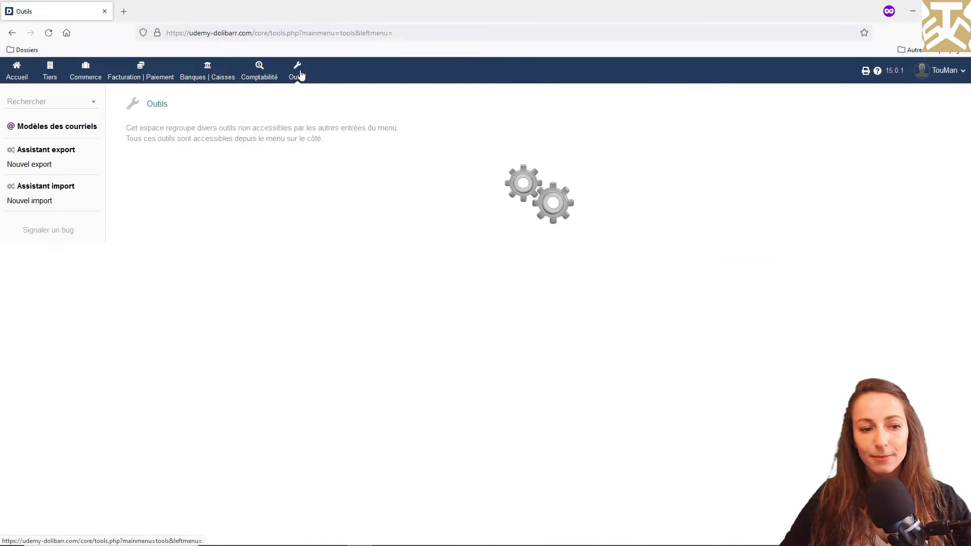
{"action": "left_click", "coordinate": [31, 128]}
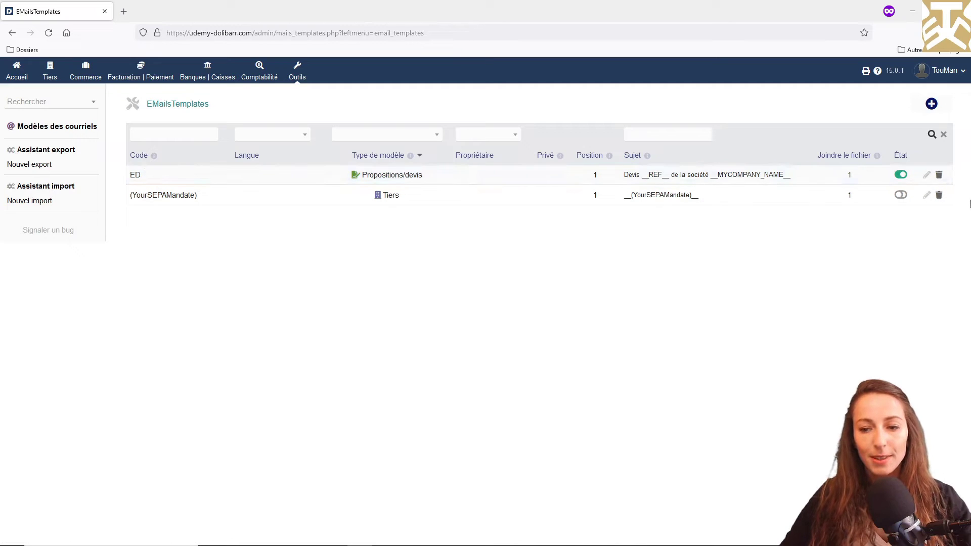
{"action": "left_click", "coordinate": [926, 175]}
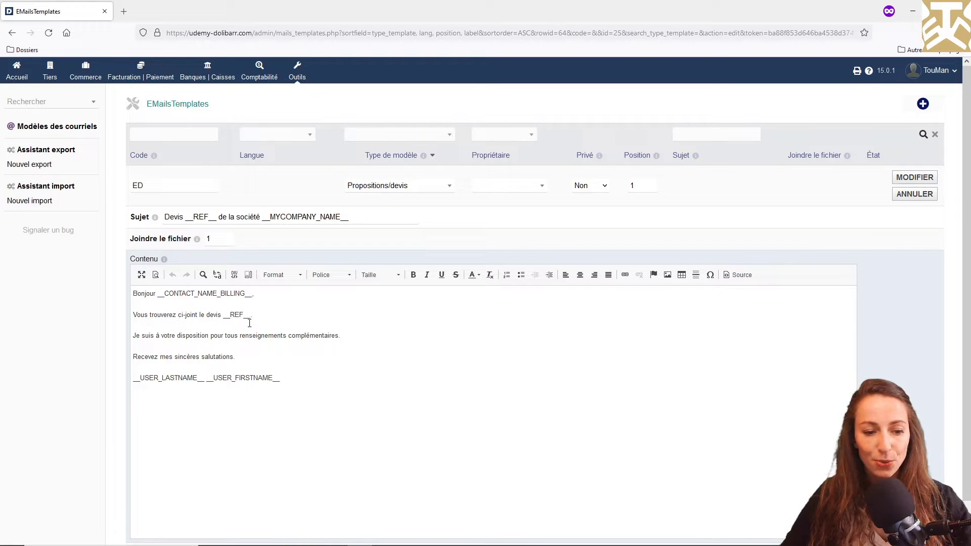
{"action": "left_click", "coordinate": [264, 314]}
{"action": "key", "text": "Return"}
{"action": "key", "text": "Return"}
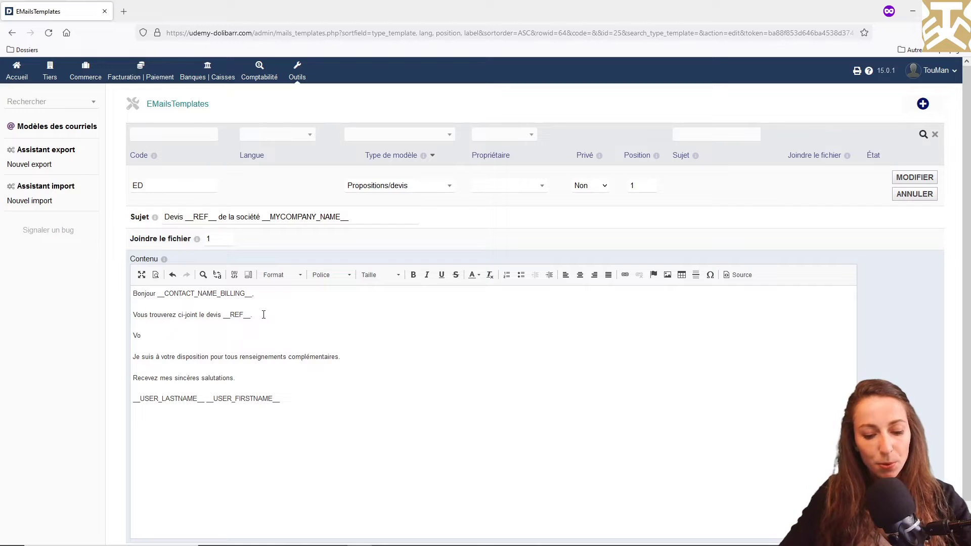
{"action": "type", "text": "Vous pouvez signer cette proposition au lien suivant : __"}
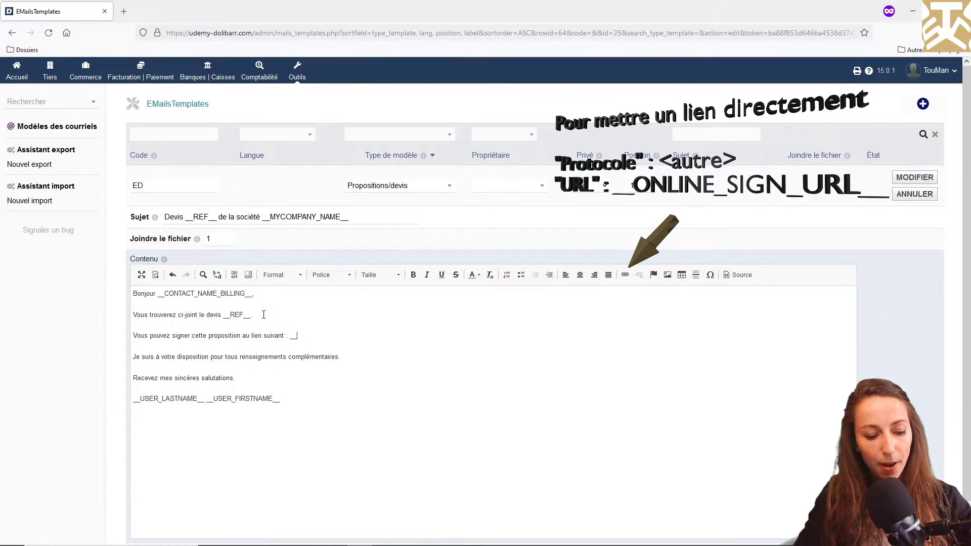
{"action": "type", "text": "ONLINE"}
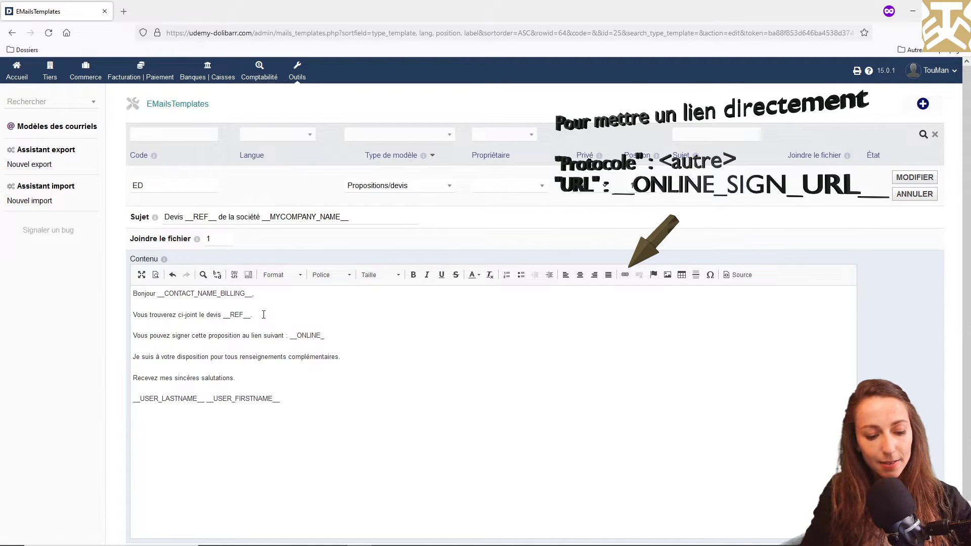
{"action": "type", "text": "_SIGN_URL__"}
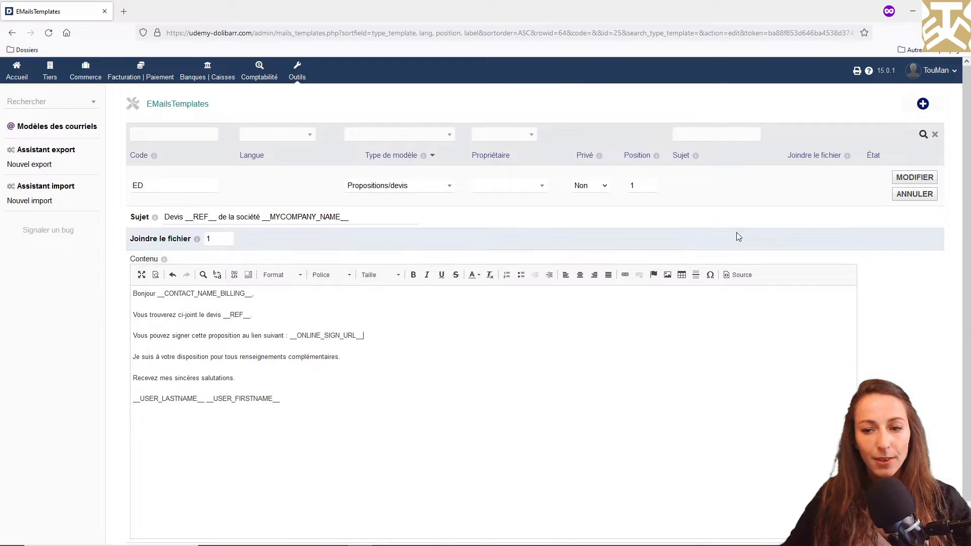
{"action": "left_click", "coordinate": [916, 180]}
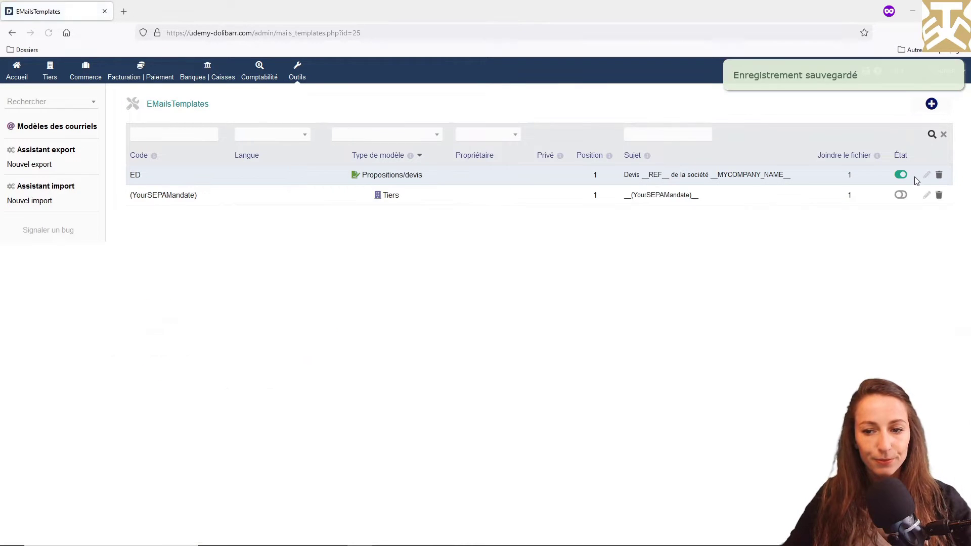
Step: Copy the signing link from PR2204-0004's email form and open a private browser window
{"action": "key", "text": "alt+Tab"}
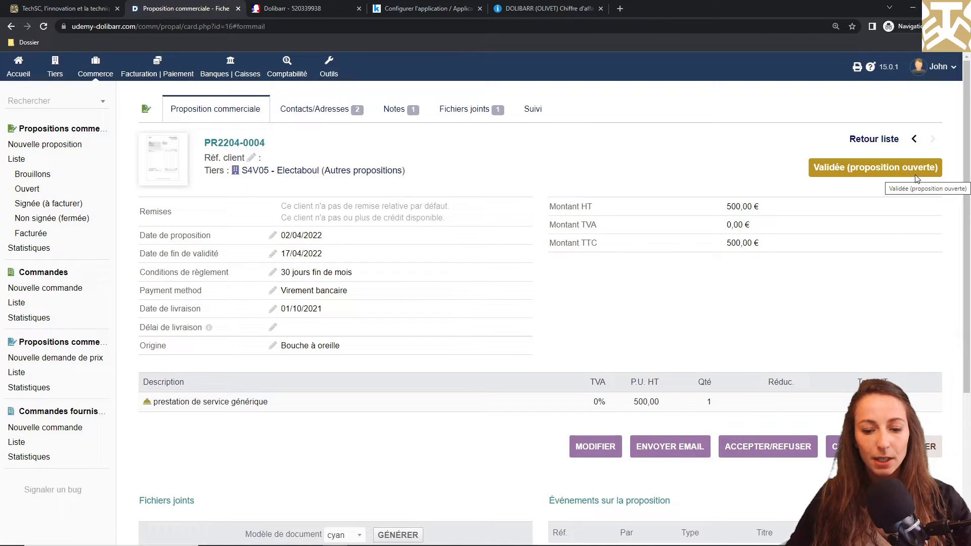
{"action": "left_click", "coordinate": [671, 447]}
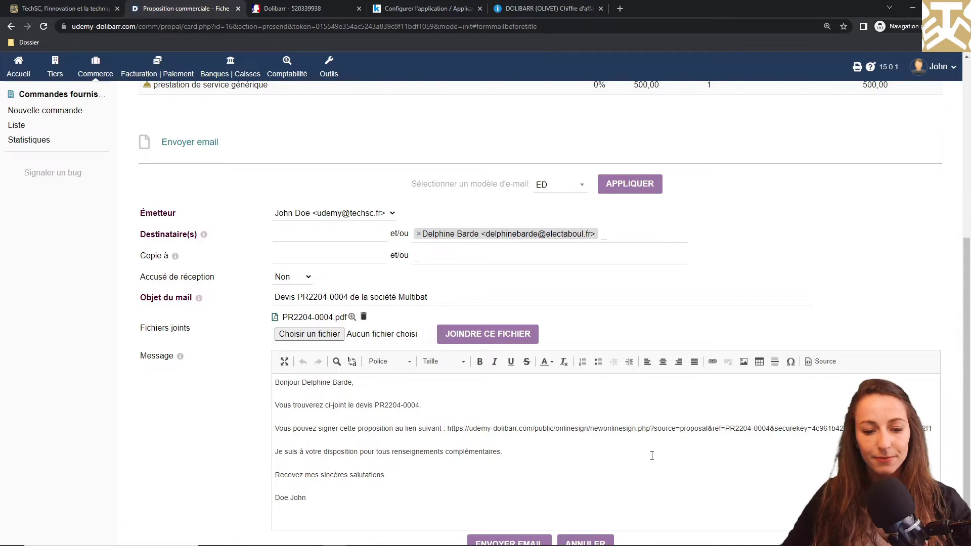
{"action": "scroll", "coordinate": [652, 456], "scroll_direction": "down", "scroll_amount": 1}
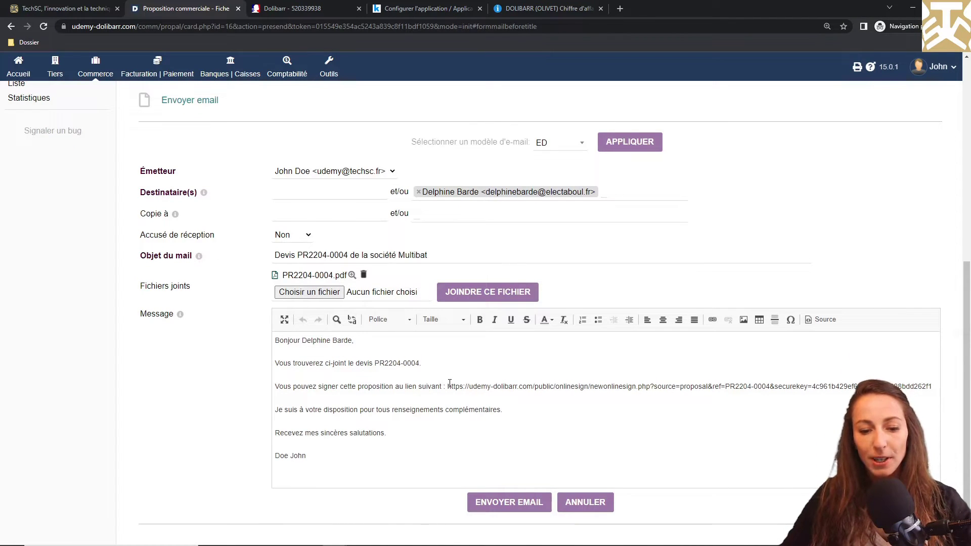
{"action": "left_click_drag", "start_coordinate": [448, 386], "coordinate": [912, 387]}
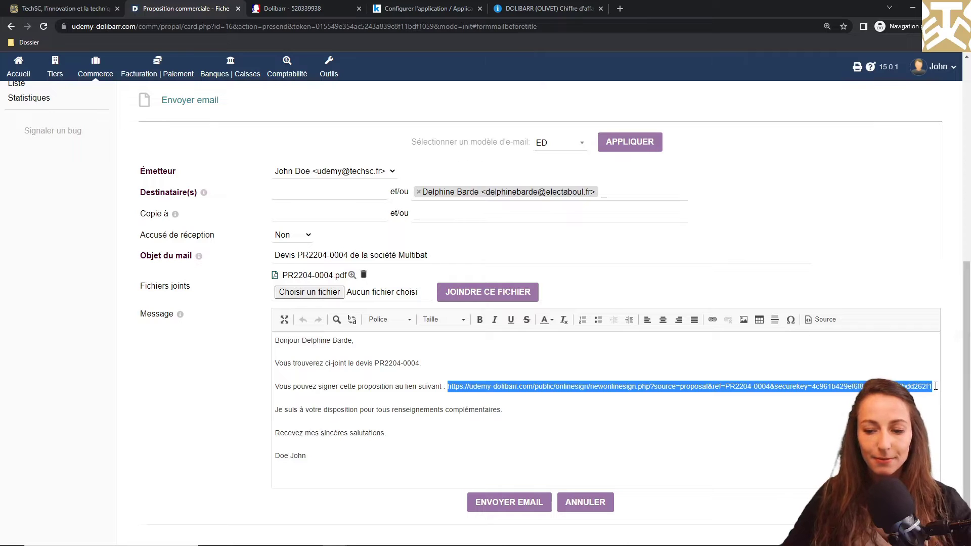
{"action": "key", "text": "ctrl+shift+n"}
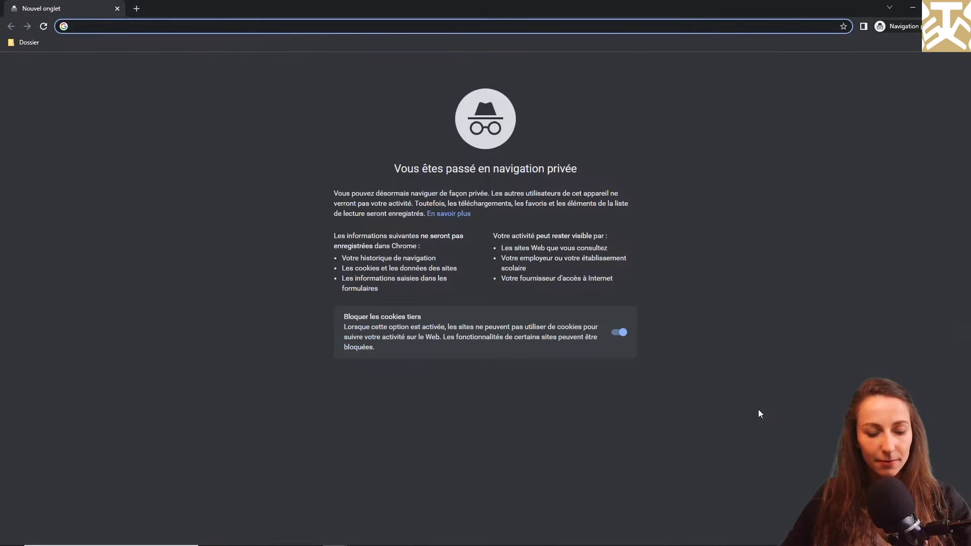
Step: Load PR2204-0004's signing page from the copied link and view its downloaded proposal PDF
{"action": "key", "text": "Return"}
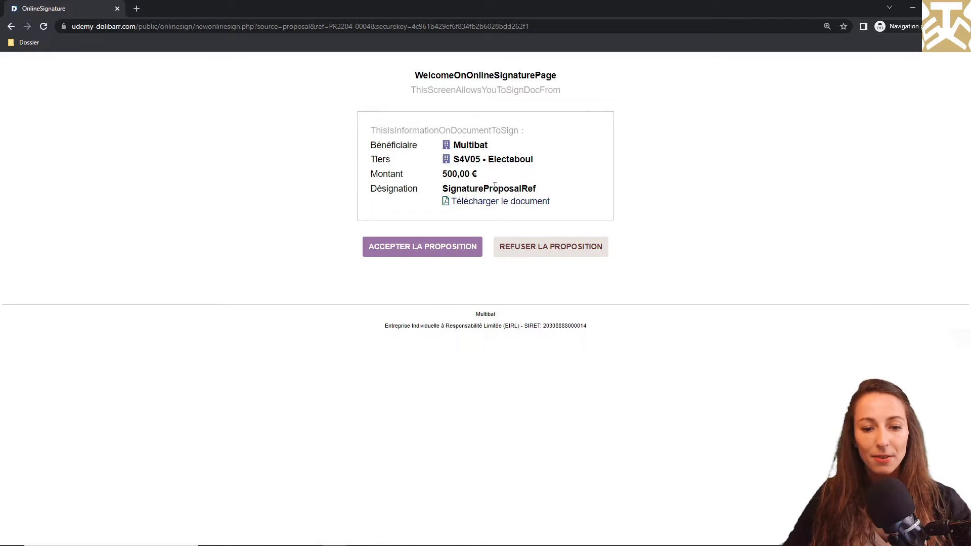
{"action": "left_click", "coordinate": [492, 207]}
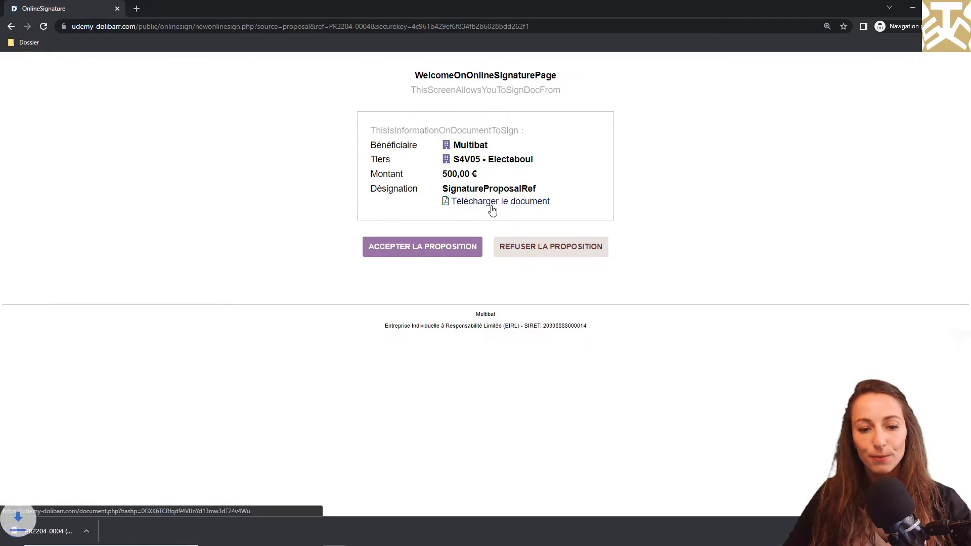
{"action": "left_click", "coordinate": [110, 531]}
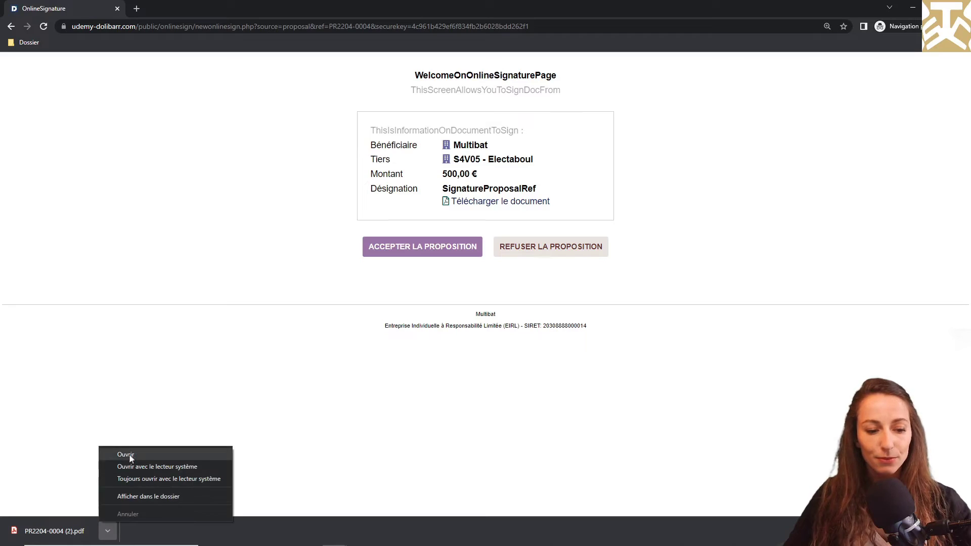
{"action": "left_click", "coordinate": [130, 455]}
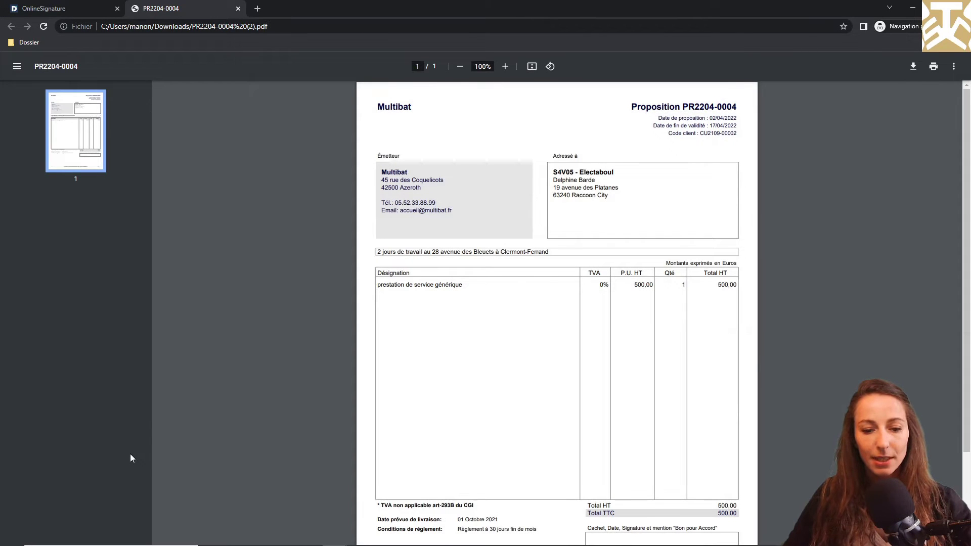
{"action": "left_click", "coordinate": [238, 8]}
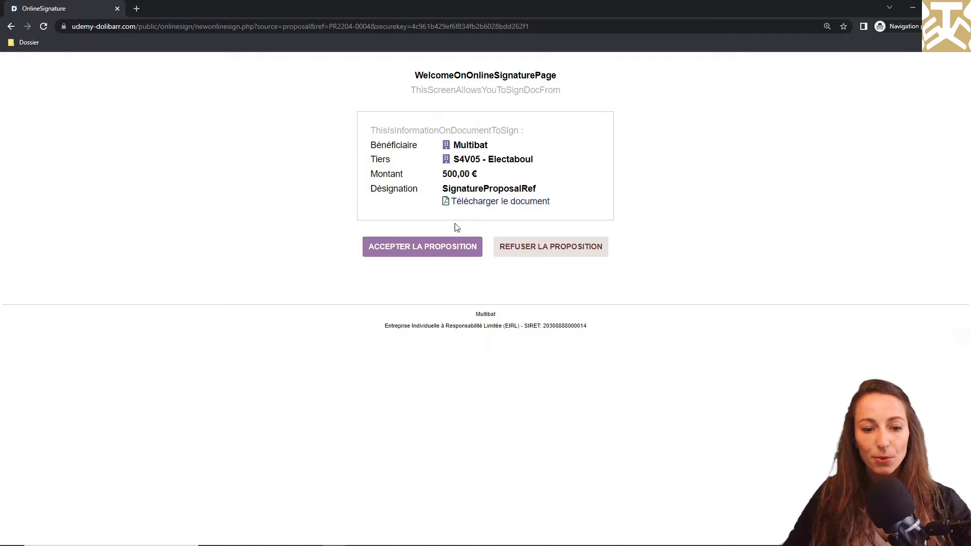
Step: Accept PR2204-0004 online by drawing and submitting a signature
{"action": "left_click", "coordinate": [437, 247]}
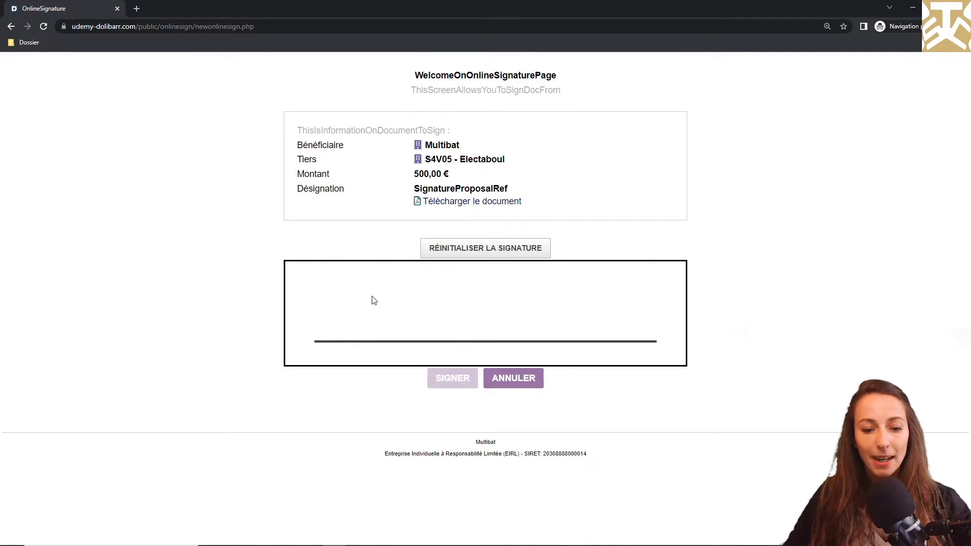
{"action": "mouse_move", "coordinate": [371, 296]}
{"action": "left_mouse_down"}
{"action": "mouse_move", "coordinate": [403, 291]}
{"action": "mouse_move", "coordinate": [481, 330]}
{"action": "mouse_move", "coordinate": [463, 299]}
{"action": "mouse_move", "coordinate": [589, 303]}
{"action": "mouse_move", "coordinate": [575, 317]}
{"action": "left_mouse_up"}
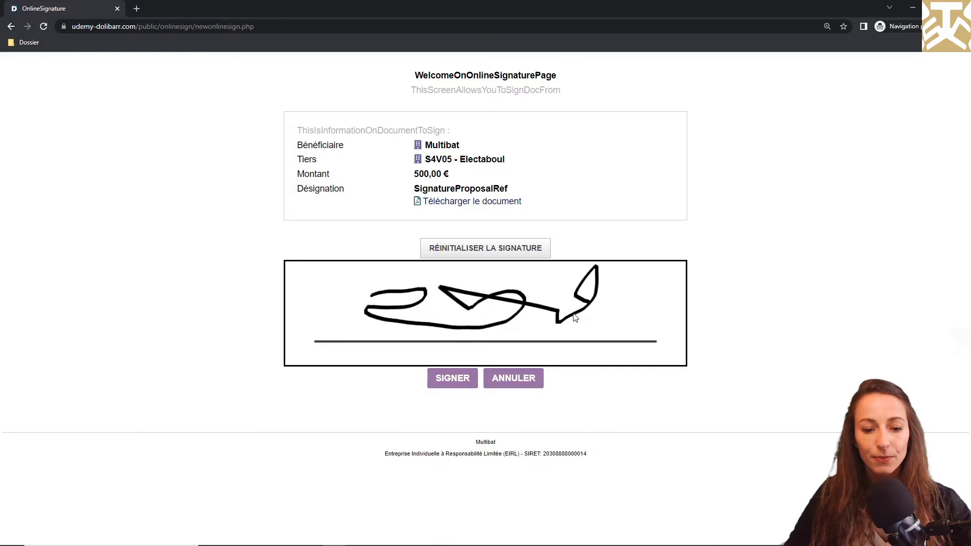
{"action": "left_click", "coordinate": [452, 381]}
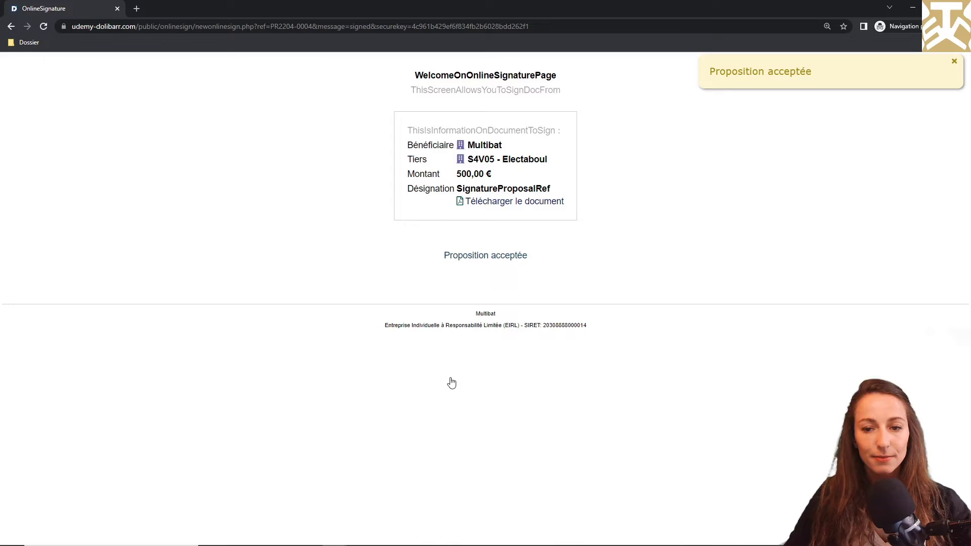
Step: Open the signed proposal PDF to check the signature, then return to the email page
{"action": "left_click", "coordinate": [537, 202]}
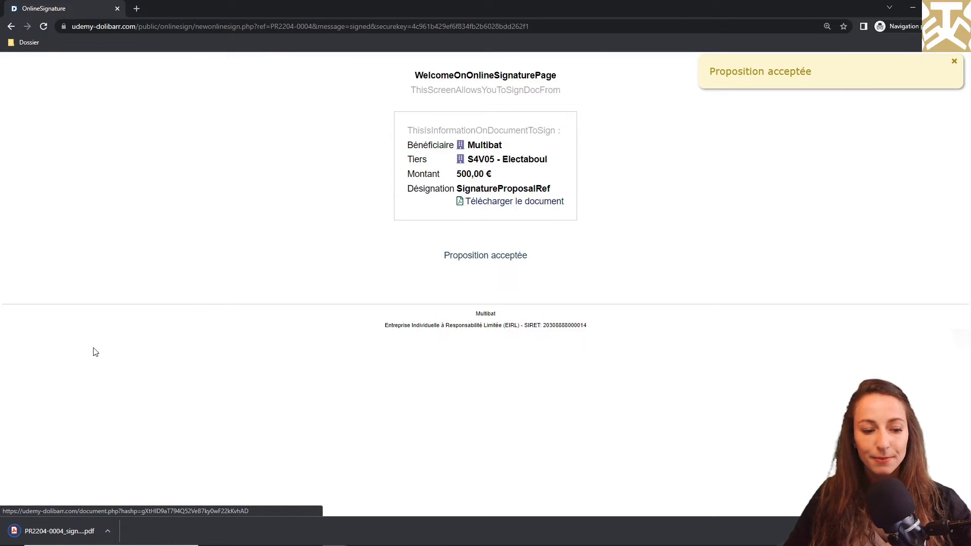
{"action": "left_click", "coordinate": [113, 530]}
{"action": "left_click", "coordinate": [130, 455]}
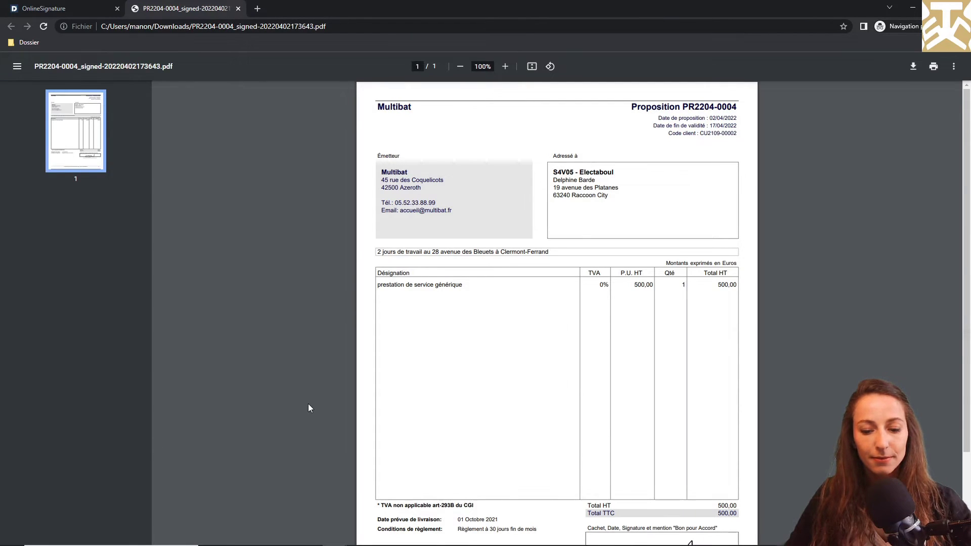
{"action": "scroll", "coordinate": [309, 405], "scroll_direction": "down", "scroll_amount": 3}
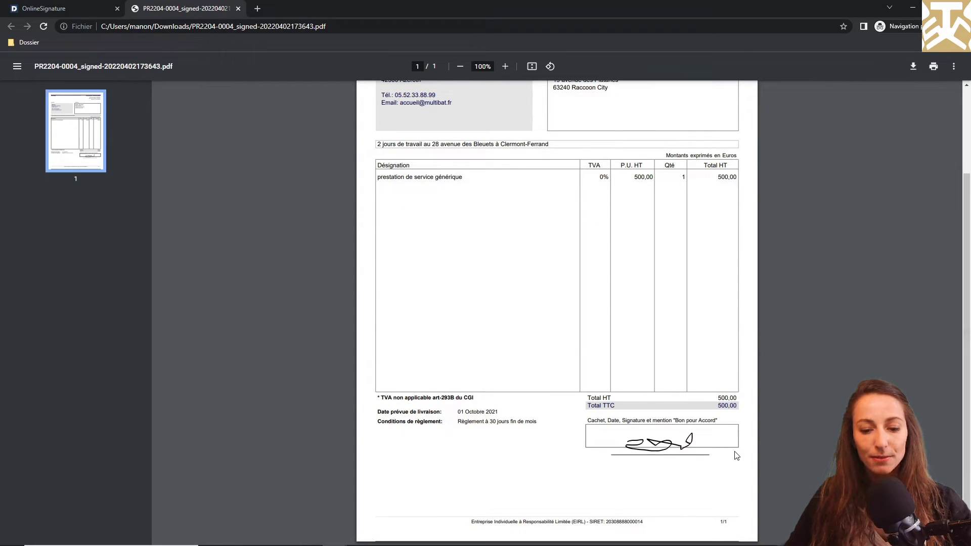
{"action": "key", "text": "alt+Tab"}
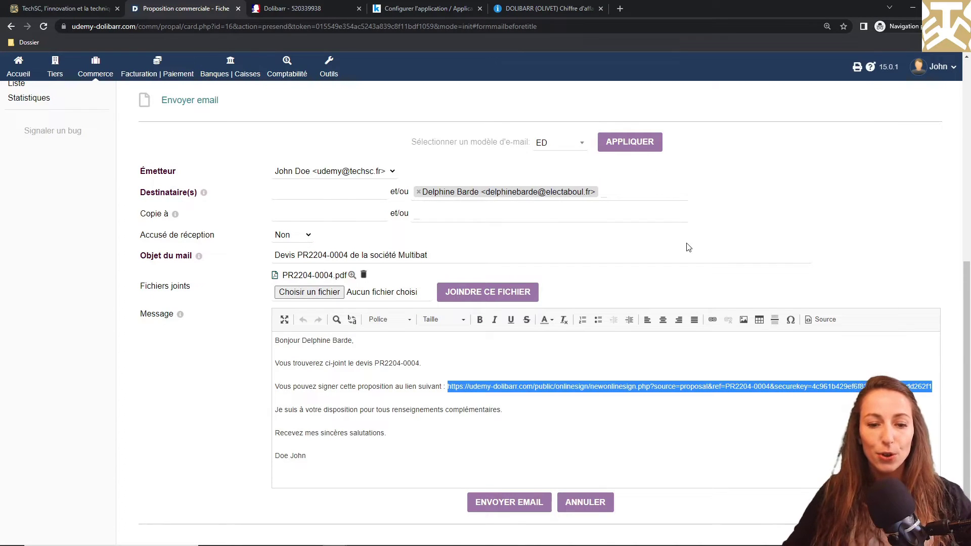
Step: Open proposal PR2204-0004 from the commercial proposals list
{"action": "scroll", "coordinate": [688, 250], "scroll_direction": "up", "scroll_amount": 3}
{"action": "scroll", "coordinate": [688, 250], "scroll_direction": "up", "scroll_amount": 4}
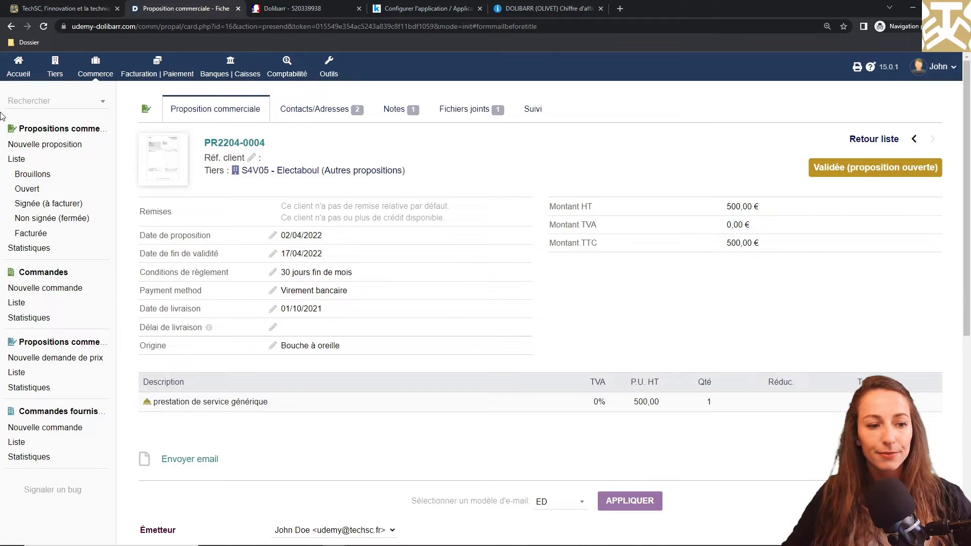
{"action": "left_click", "coordinate": [17, 160]}
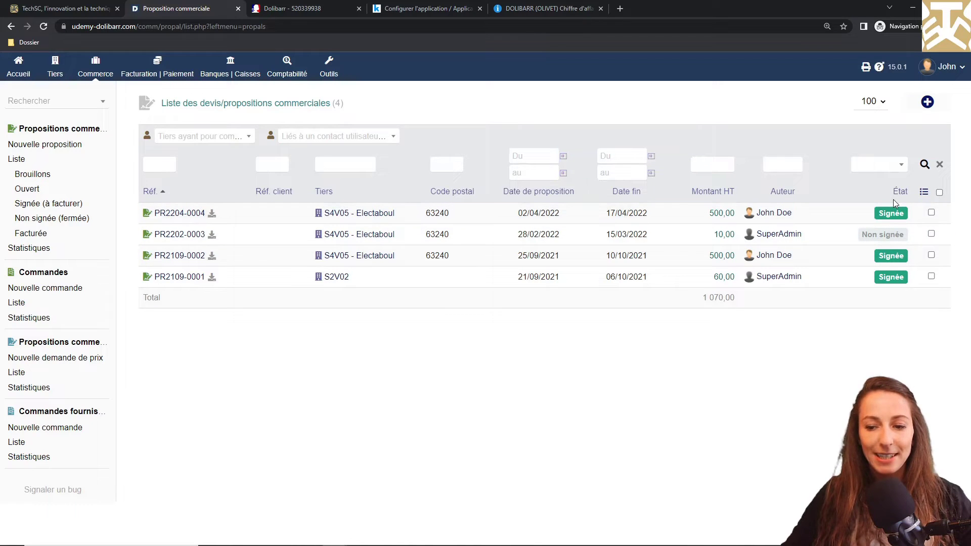
{"action": "left_click", "coordinate": [192, 213]}
{"action": "scroll", "coordinate": [192, 212], "scroll_direction": "down", "scroll_amount": 5}
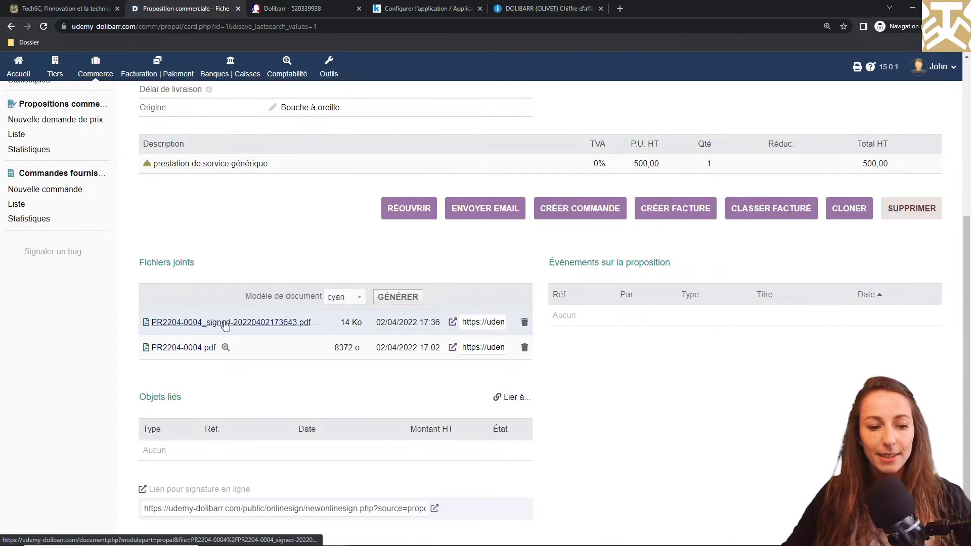
Step: View the signed PDF from the proposal's attached files, then switch to the hosting manager
{"action": "left_click", "coordinate": [225, 323]}
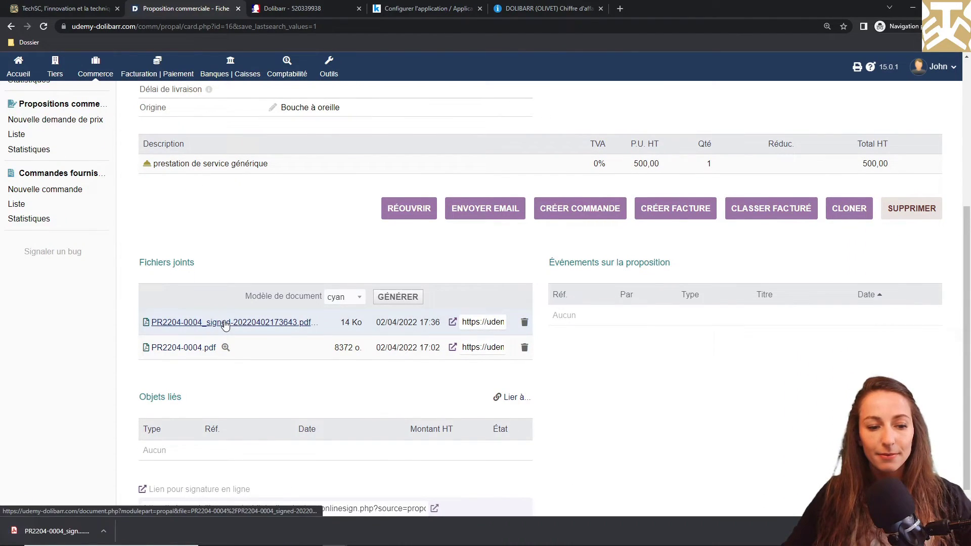
{"action": "left_click", "coordinate": [107, 531]}
{"action": "left_click", "coordinate": [127, 459]}
{"action": "scroll", "coordinate": [281, 443], "scroll_direction": "down", "scroll_amount": 3}
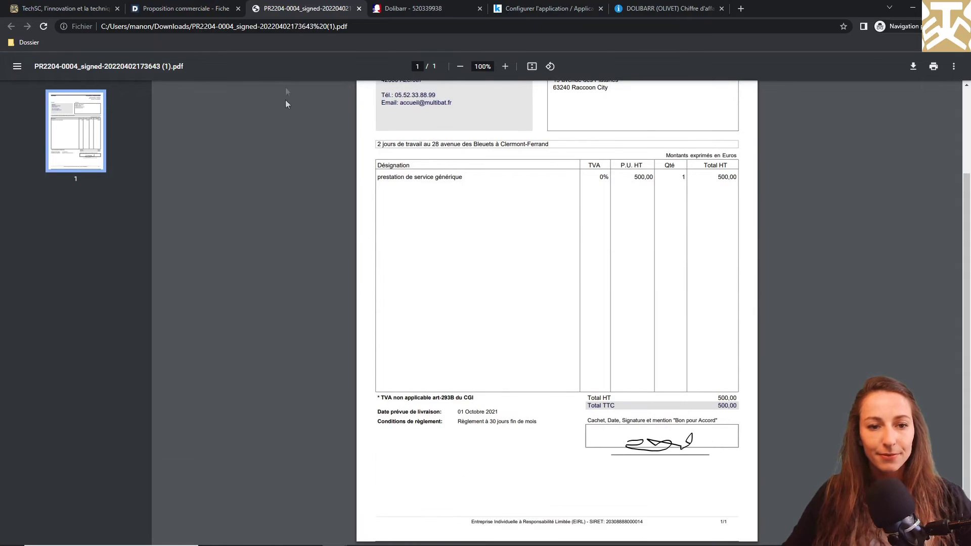
{"action": "left_click", "coordinate": [357, 8]}
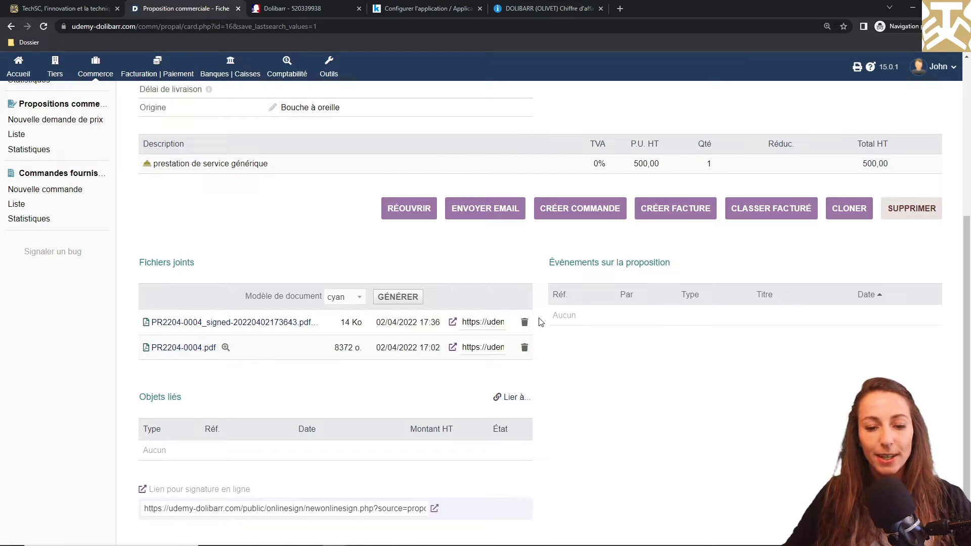
{"action": "left_click", "coordinate": [452, 9]}
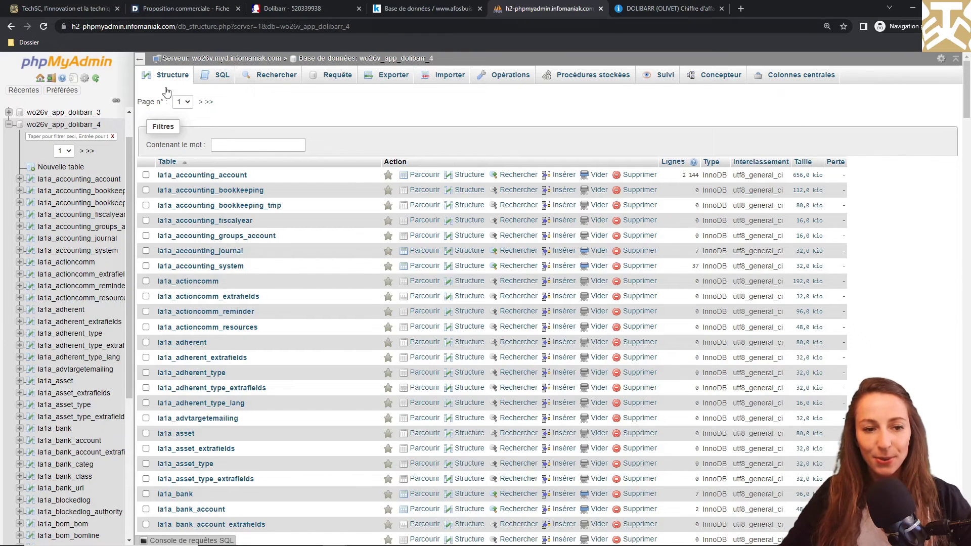
Step: Browse the la1a_propal table and scroll right to the online_sign_ip and online_sign_name columns
{"action": "left_click", "coordinate": [200, 103]}
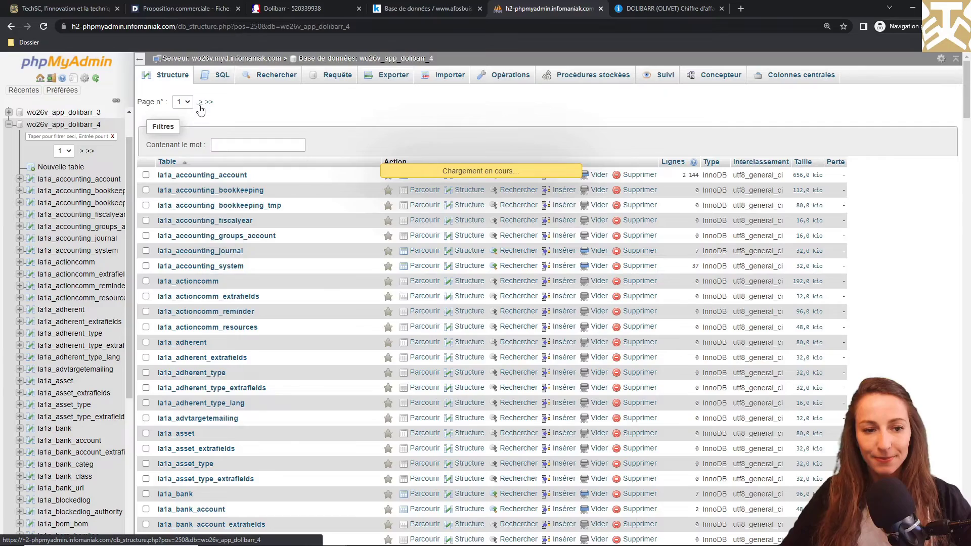
{"action": "scroll", "coordinate": [219, 171], "scroll_direction": "down", "scroll_amount": 3}
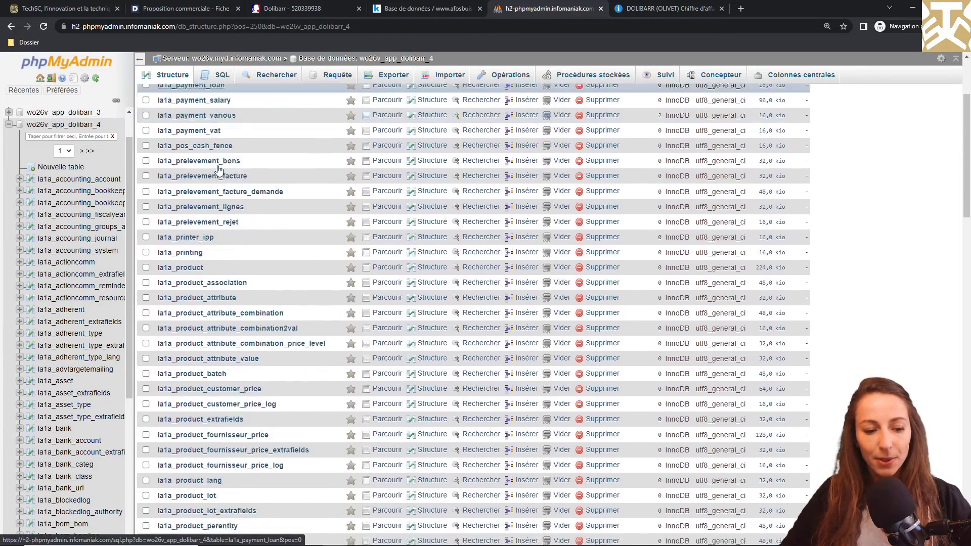
{"action": "scroll", "coordinate": [218, 170], "scroll_direction": "down", "scroll_amount": 6}
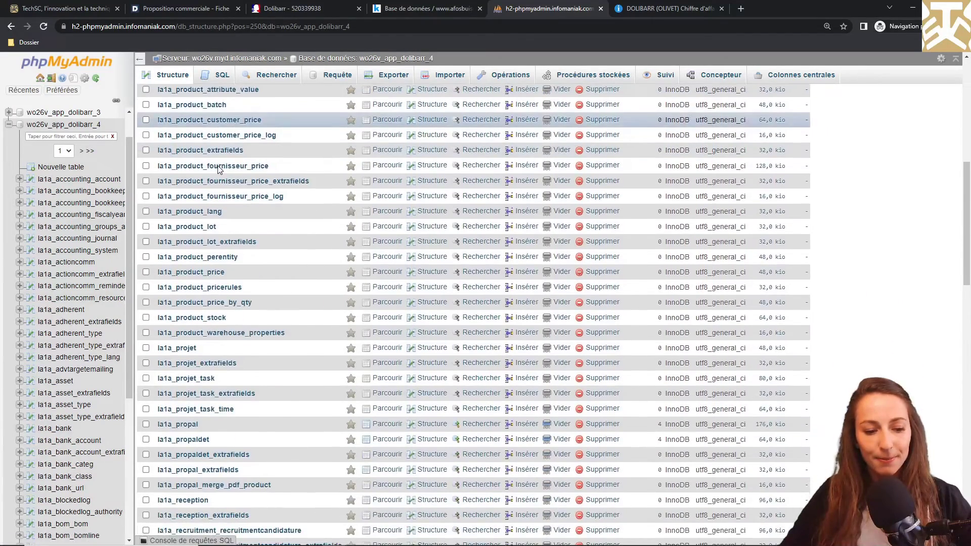
{"action": "left_click", "coordinate": [180, 423]}
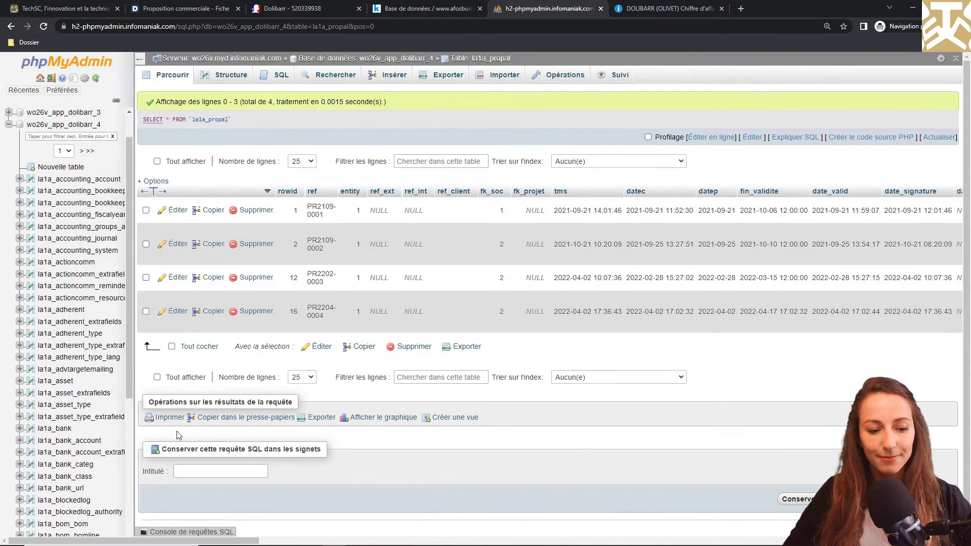
{"action": "scroll", "coordinate": [181, 430], "scroll_direction": "right", "scroll_amount": 10}
{"action": "scroll", "coordinate": [178, 435], "scroll_direction": "right", "scroll_amount": 10}
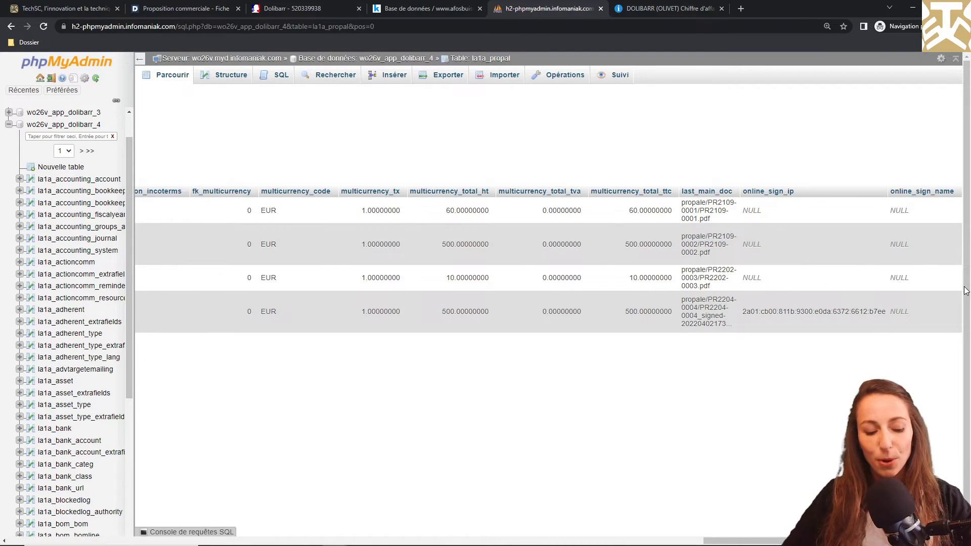
{"action": "key", "text": "alt+Tab"}
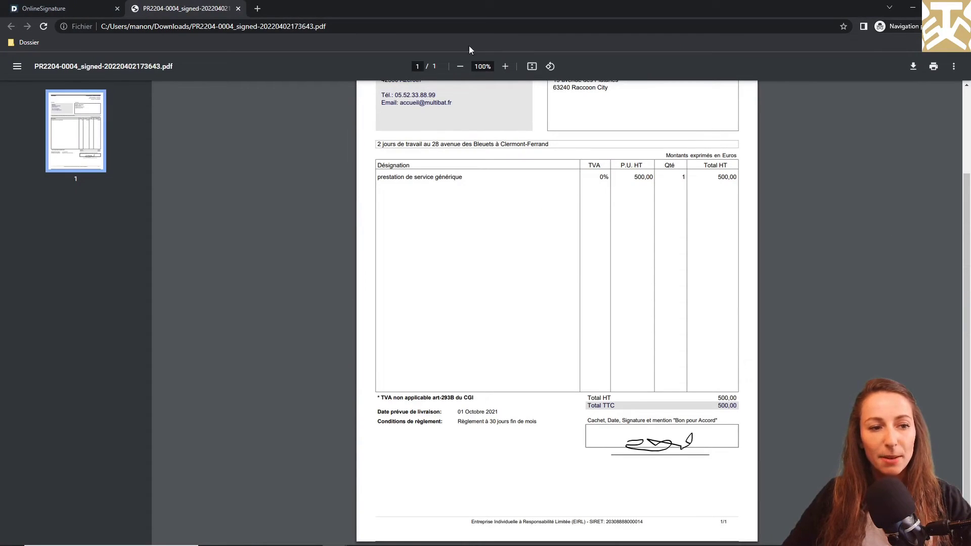
Step: Check the public/onlinesign/newonlinesign.php path in the signature page's address bar
{"action": "left_click", "coordinate": [66, 7]}
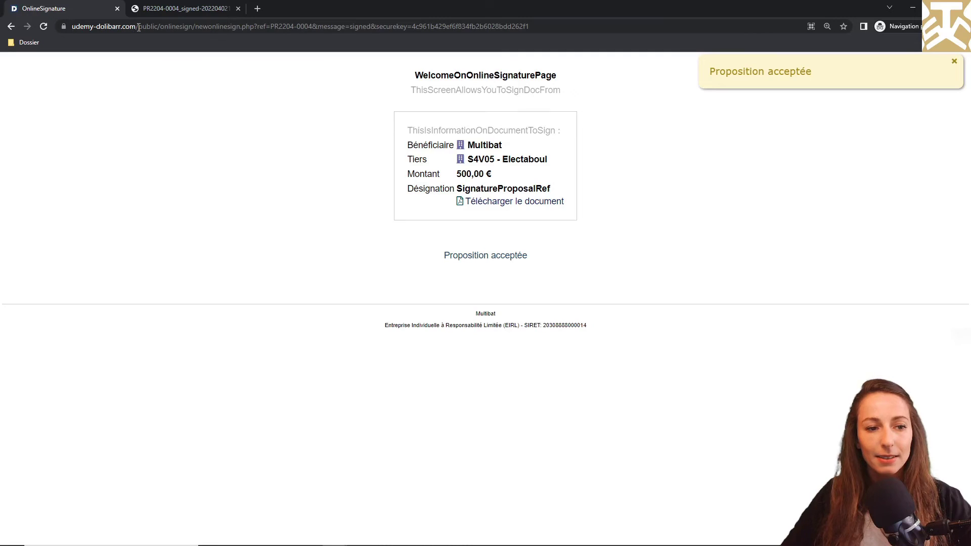
{"action": "left_click_drag", "start_coordinate": [138, 27], "coordinate": [257, 54]}
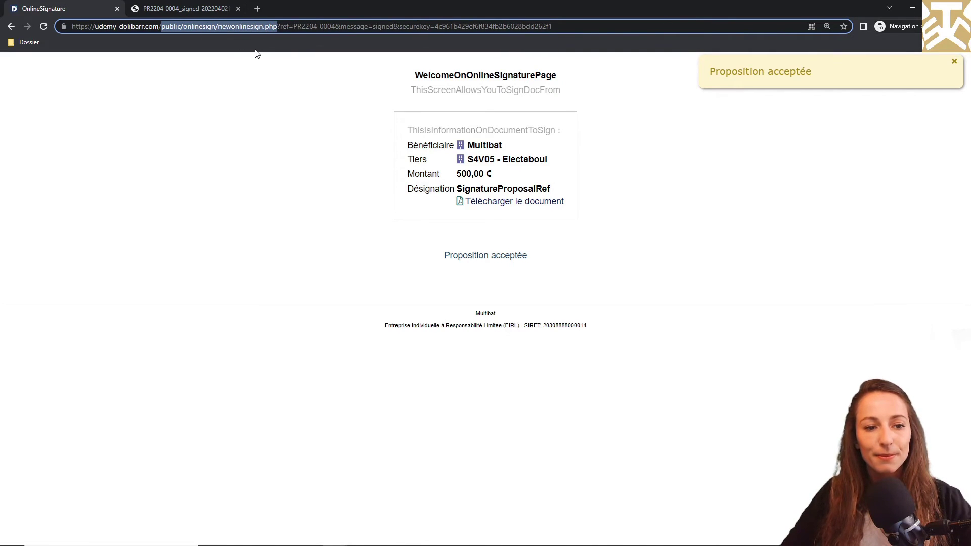
{"action": "key", "text": "alt+Tab"}
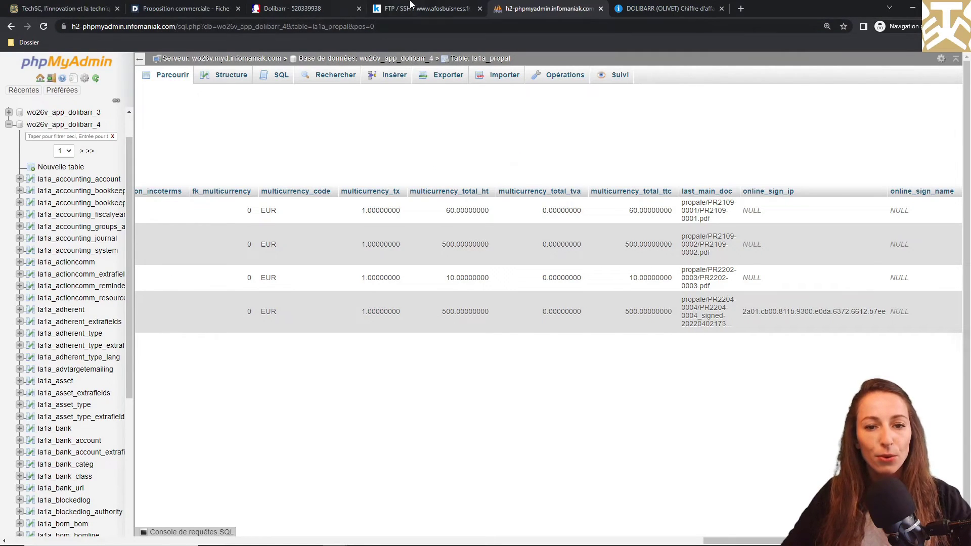
{"action": "left_click", "coordinate": [410, 6]}
Step: Browse the FTP manager to /sites/udemy-dolibarr.com/public/onlinesign
{"action": "left_click", "coordinate": [791, 215]}
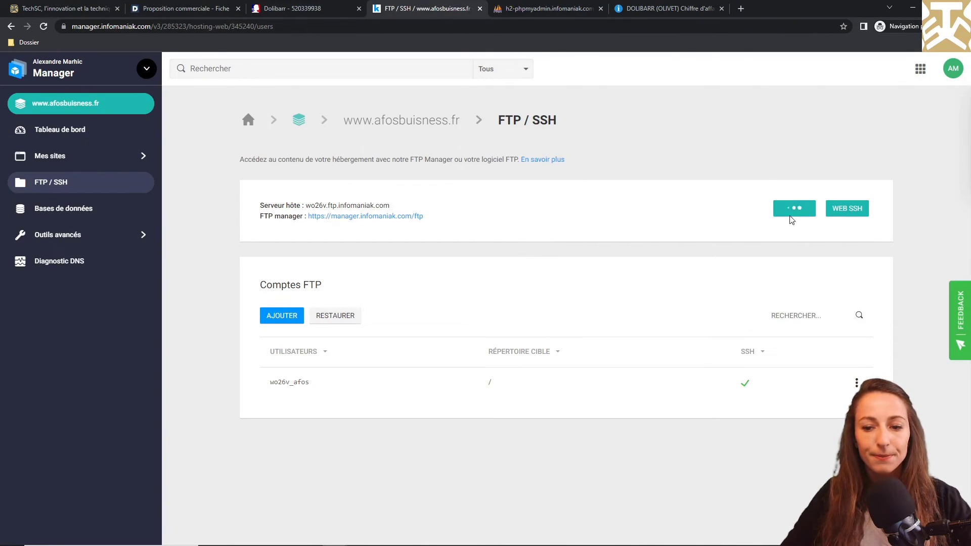
{"action": "double_click", "coordinate": [787, 233]}
{"action": "double_click", "coordinate": [169, 167]}
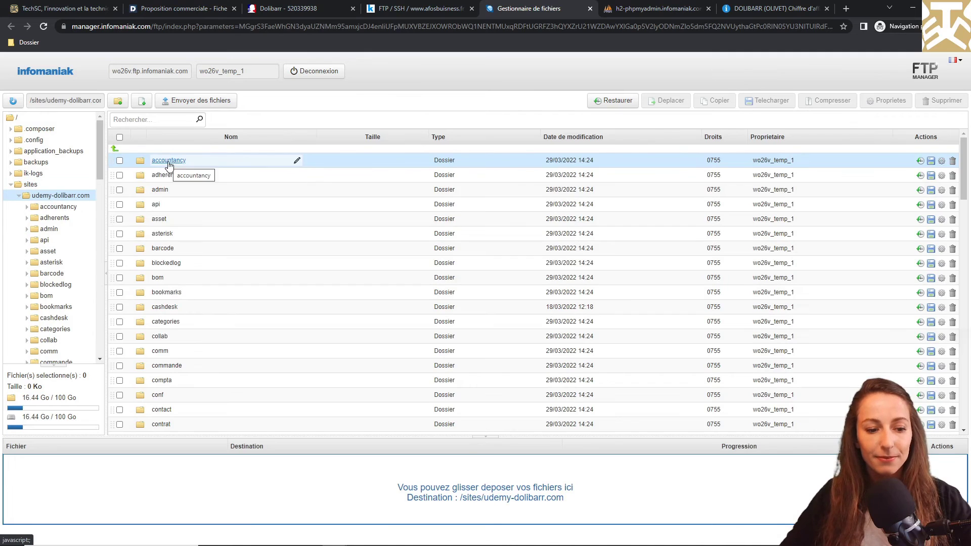
{"action": "scroll", "coordinate": [192, 218], "scroll_direction": "down", "scroll_amount": 7}
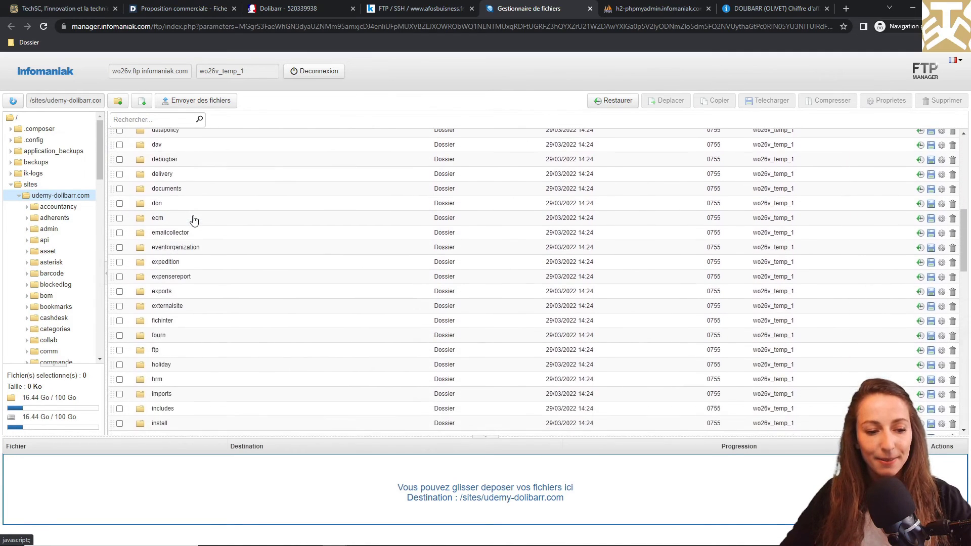
{"action": "scroll", "coordinate": [193, 220], "scroll_direction": "down", "scroll_amount": 7}
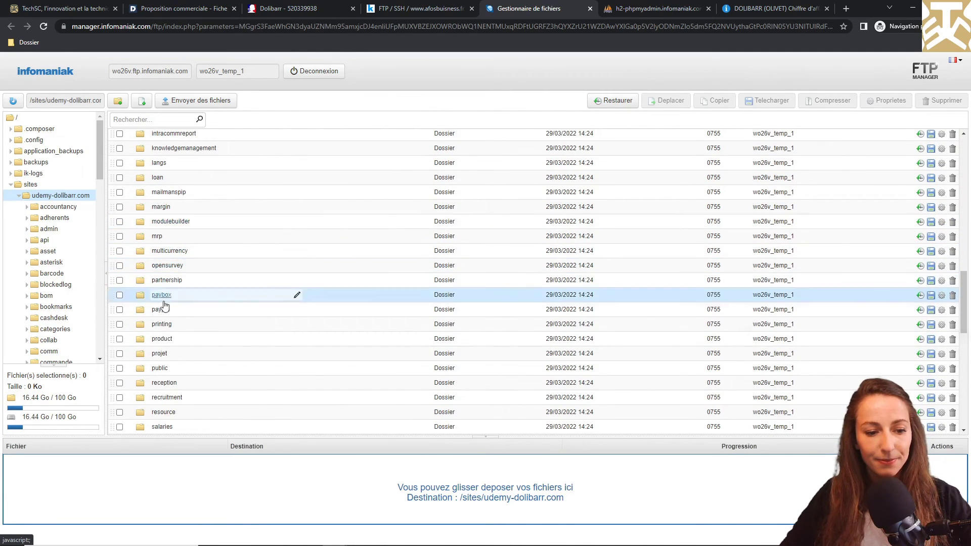
{"action": "left_click", "coordinate": [162, 369]}
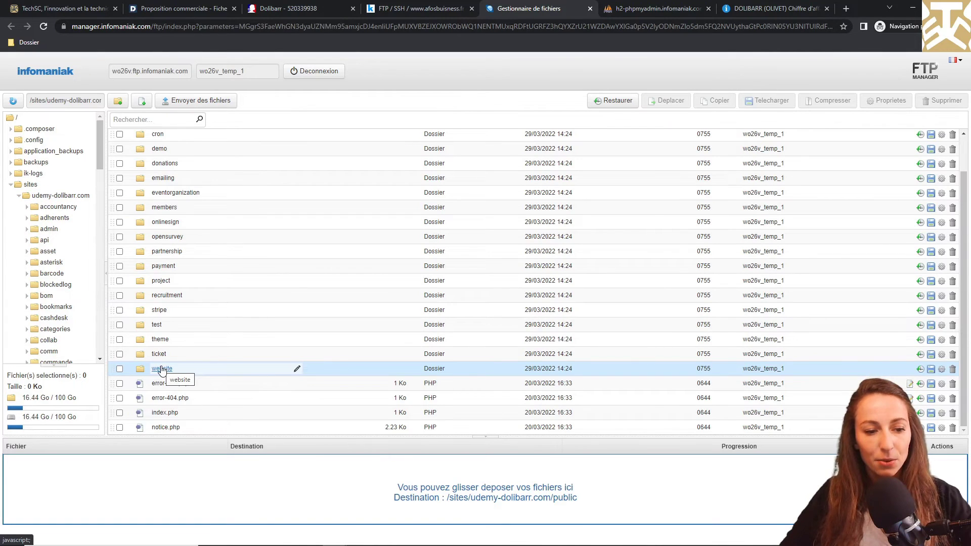
{"action": "left_click", "coordinate": [169, 223]}
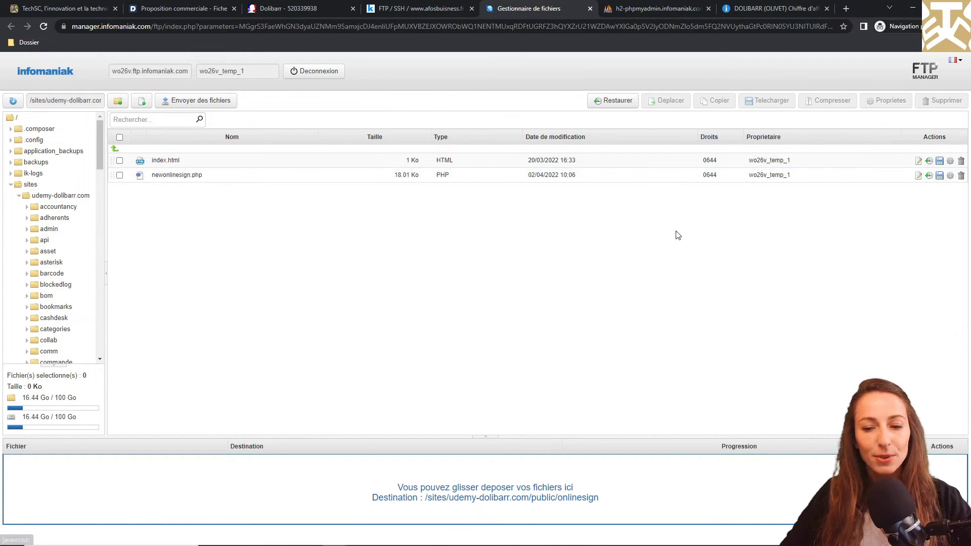
Step: Download newonlinesign.php and show it in its local folder
{"action": "left_click", "coordinate": [939, 176]}
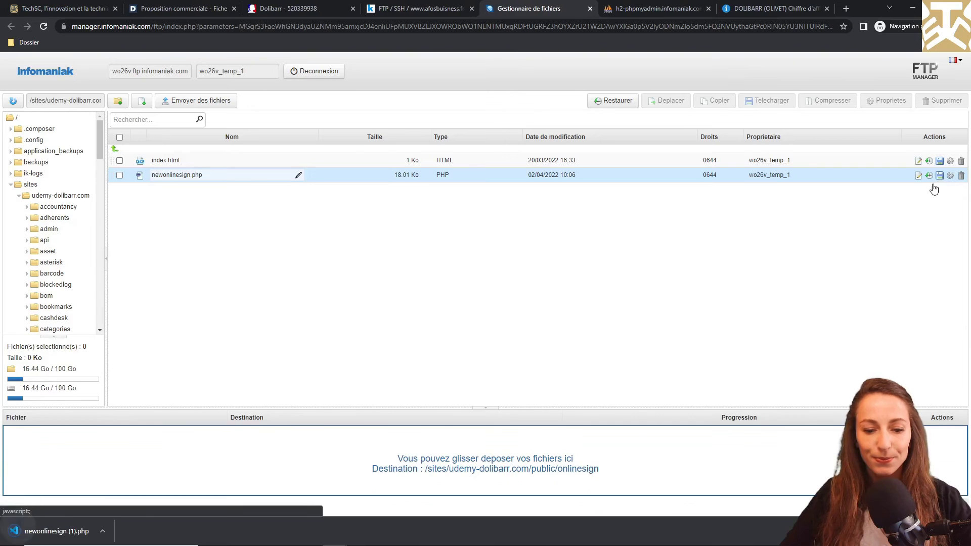
{"action": "left_click", "coordinate": [107, 531]}
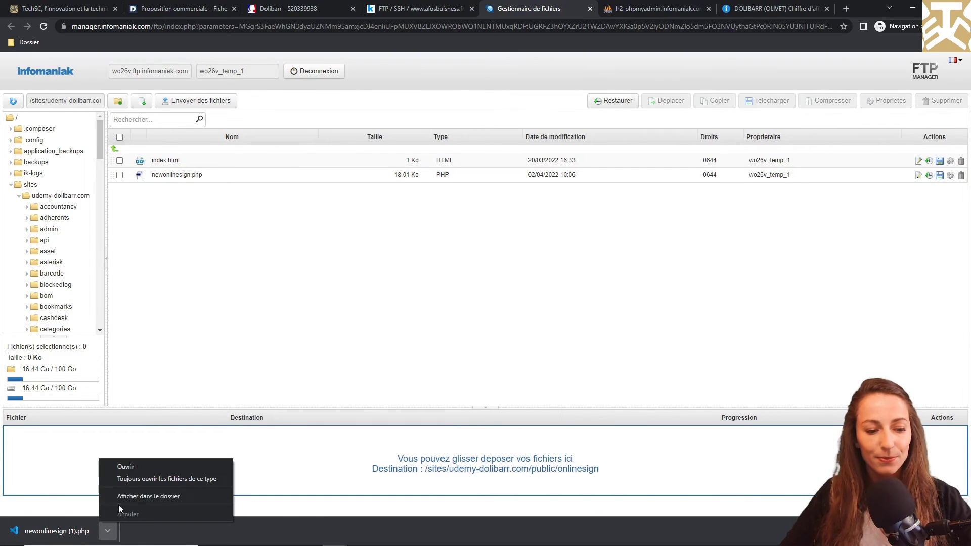
{"action": "left_click", "coordinate": [120, 497]}
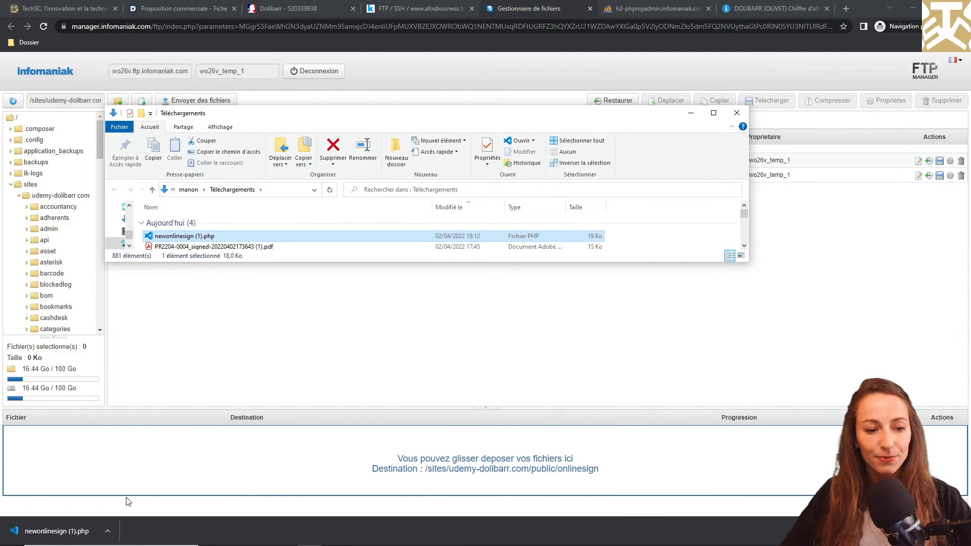
Step: Open newonlinesign (1).php in Visual Studio Code, then return to the signature page
{"action": "right_click", "coordinate": [218, 237]}
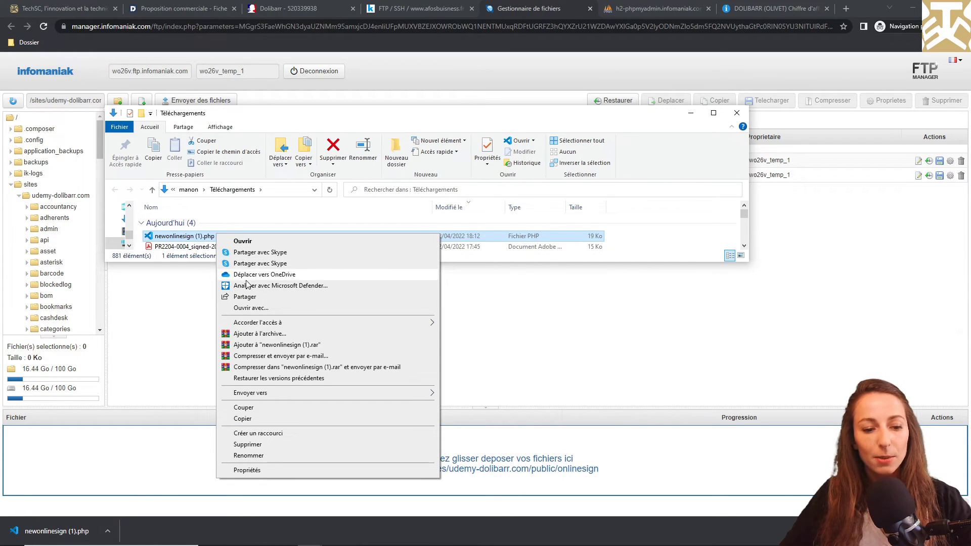
{"action": "left_click", "coordinate": [267, 308]}
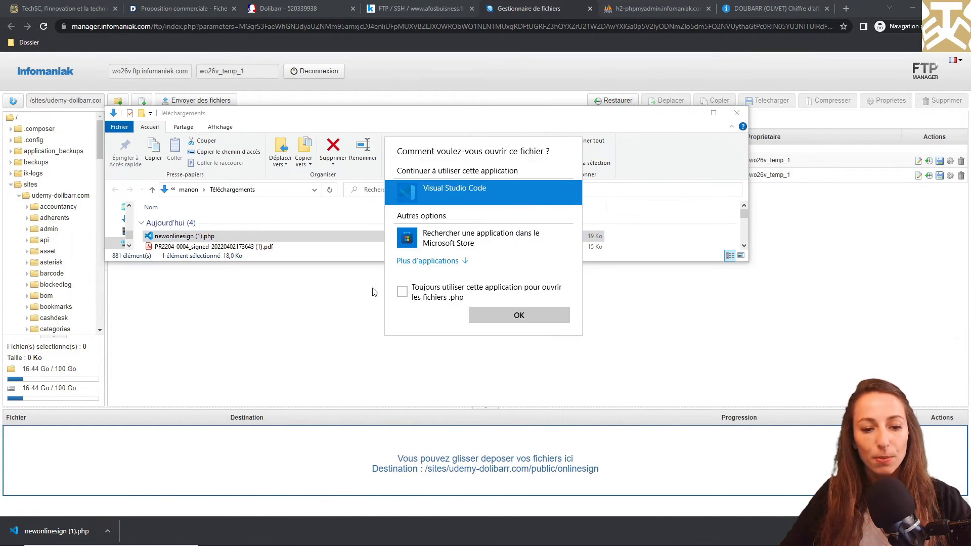
{"action": "left_click", "coordinate": [498, 315]}
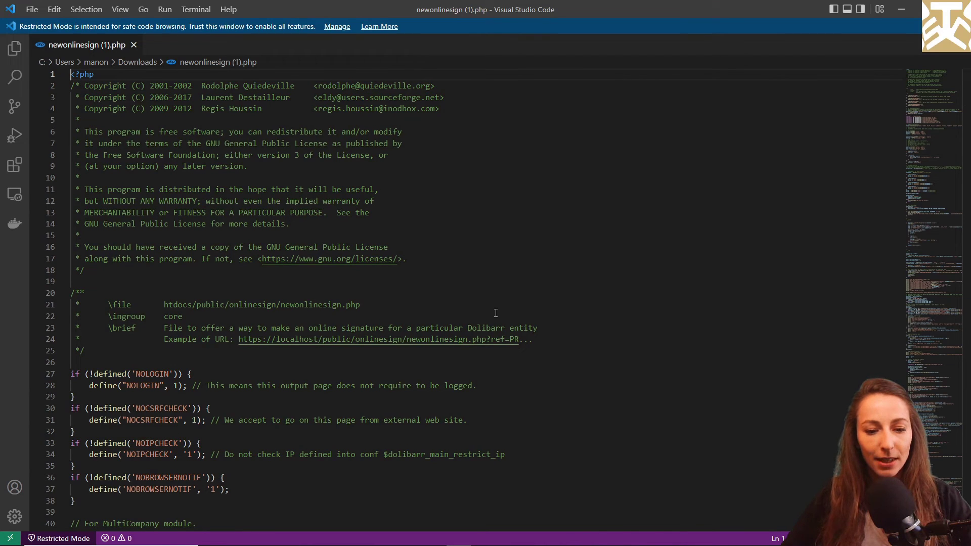
{"action": "key", "text": "alt+Tab"}
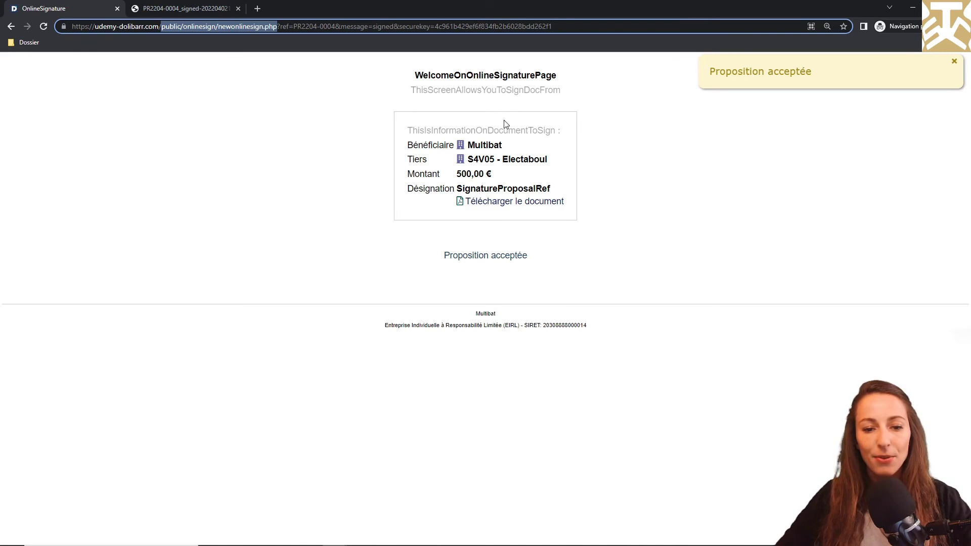
Step: Inspect the info box in DevTools, expanding the Montant row's HTML
{"action": "right_click", "coordinate": [432, 168]}
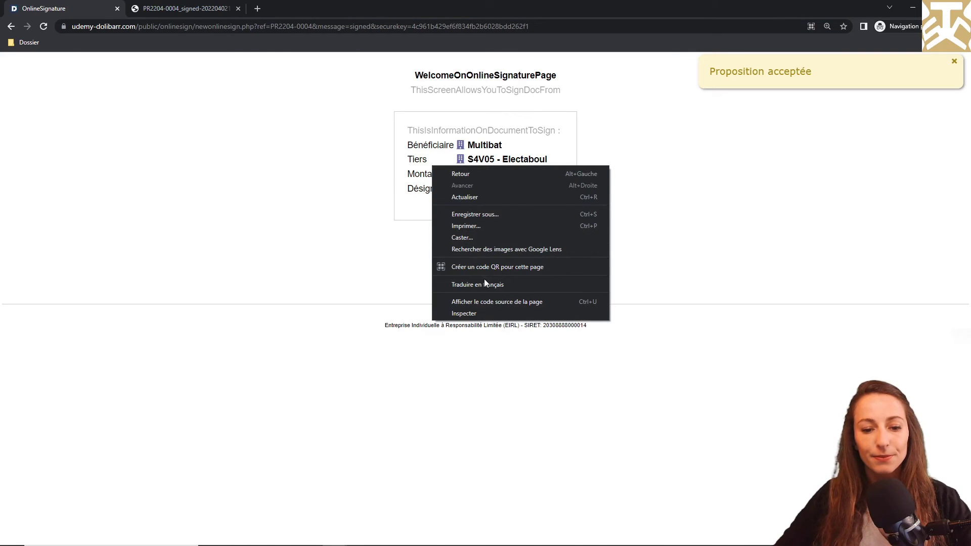
{"action": "left_click", "coordinate": [483, 314]}
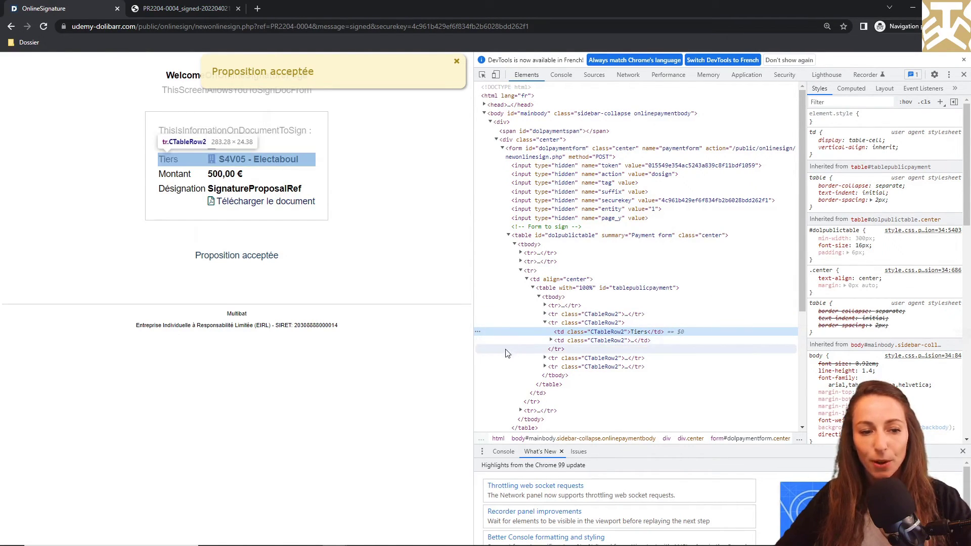
{"action": "left_click", "coordinate": [545, 358]}
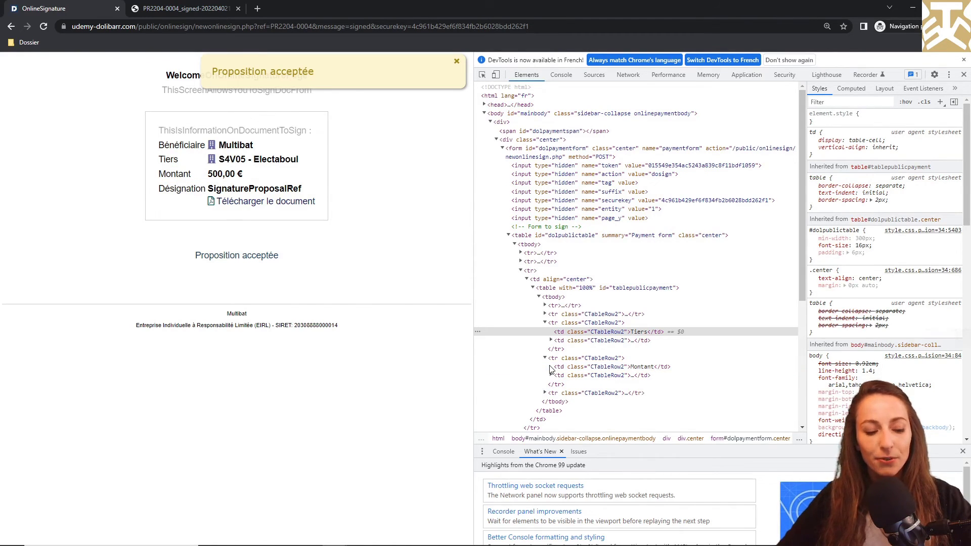
{"action": "key", "text": "alt+Tab"}
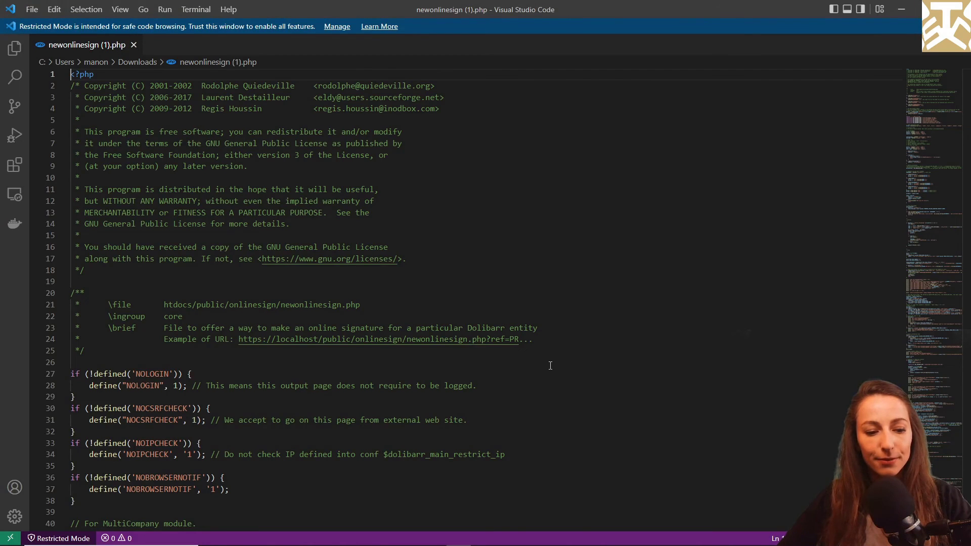
Step: Find the // Amount block and paste a duplicate of it directly above
{"action": "key", "text": "ctrl+f"}
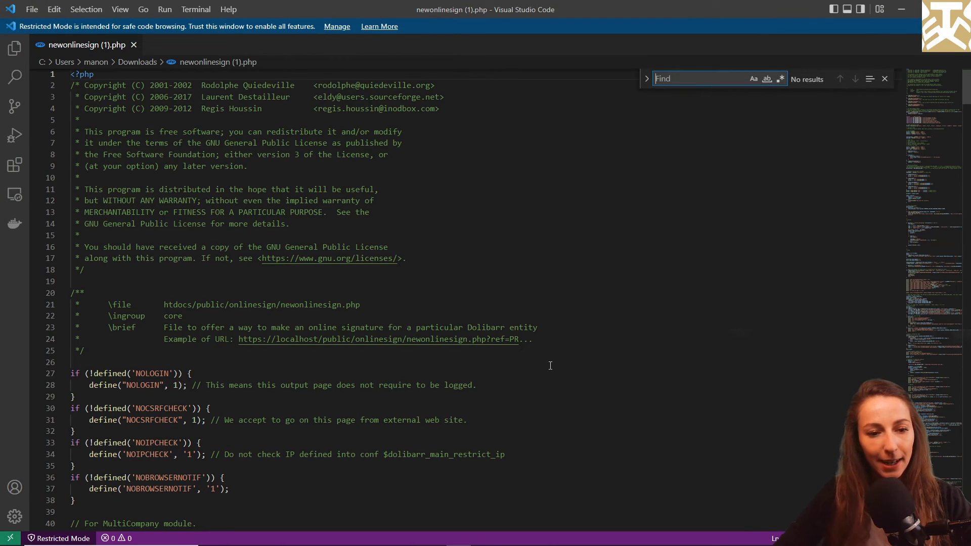
{"action": "type", "text": "amount"}
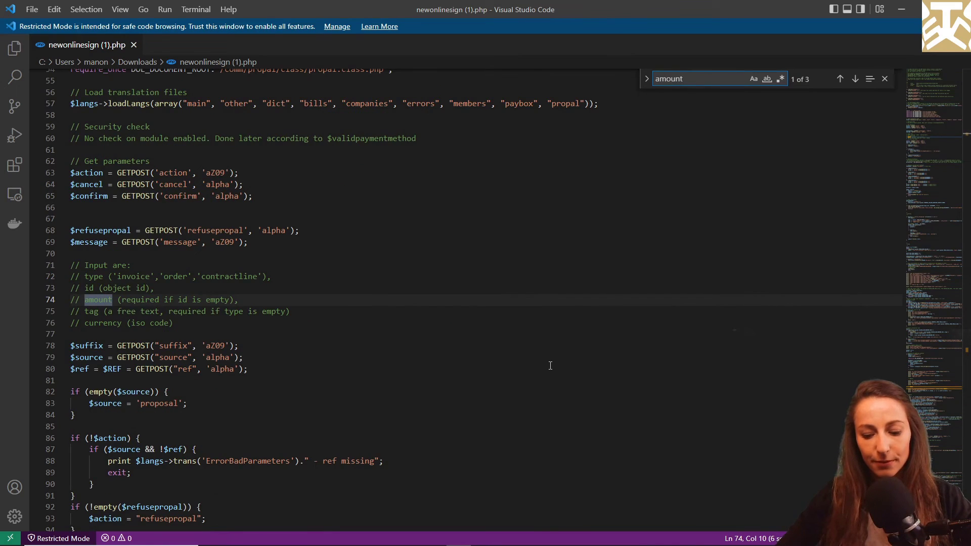
{"action": "key", "text": "Return"}
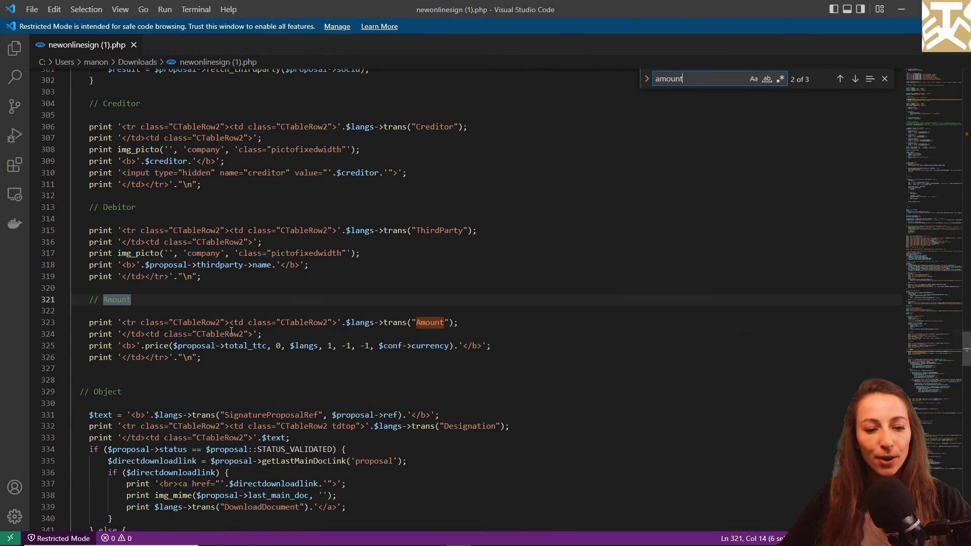
{"action": "left_click_drag", "start_coordinate": [221, 360], "coordinate": [89, 300]}
{"action": "key", "text": "ctrl+c"}
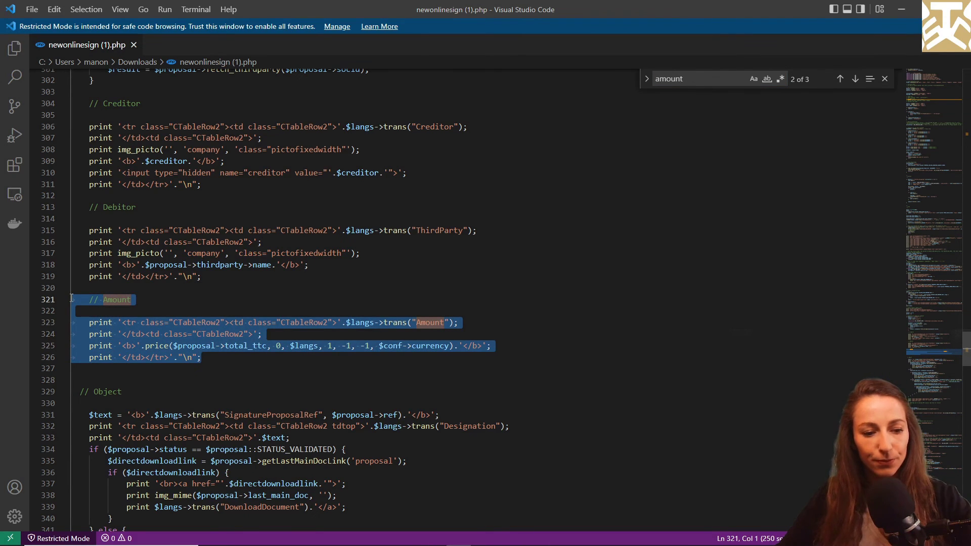
{"action": "left_click", "coordinate": [89, 288]}
{"action": "key", "text": "Return"}
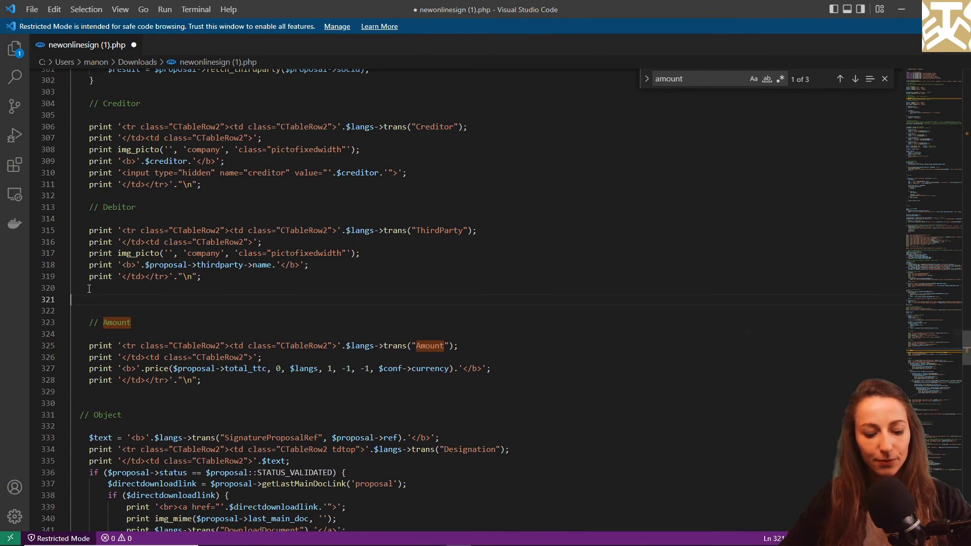
{"action": "key", "text": "ctrl+v"}
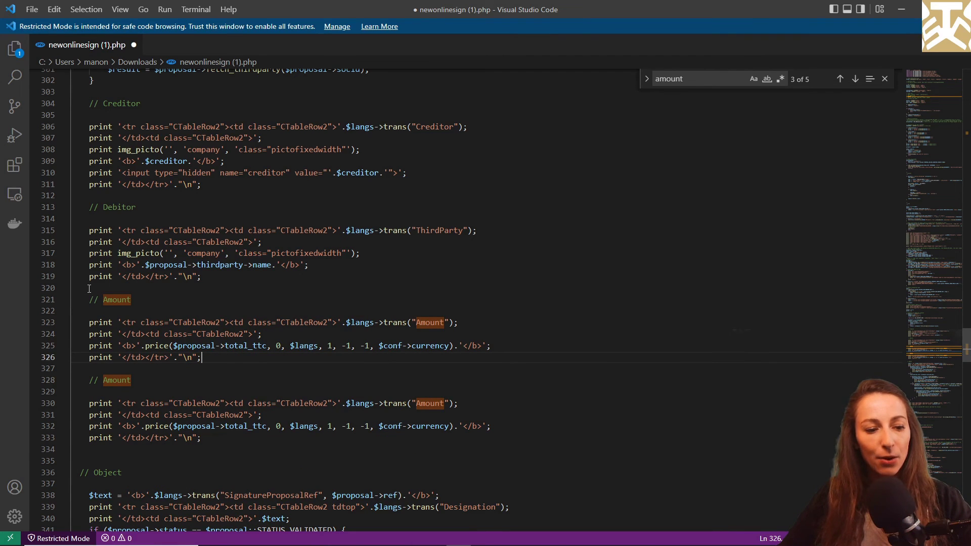
Step: Rename the copied block's comment and label to Reference and change total_ttc to ref
{"action": "left_click_drag", "start_coordinate": [104, 300], "coordinate": [131, 307]}
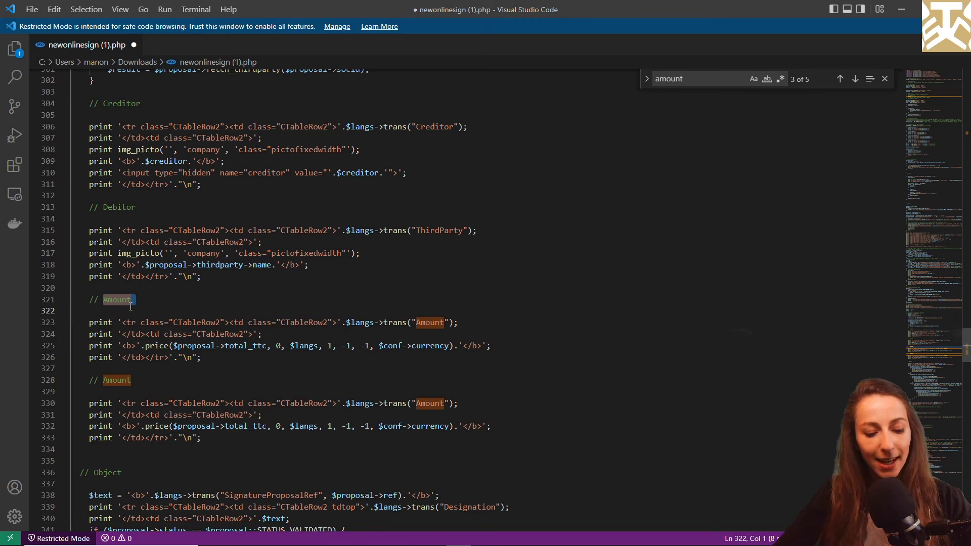
{"action": "type", "text": "Reference"}
{"action": "double_click", "coordinate": [429, 312]}
{"action": "type", "text": "Reference"}
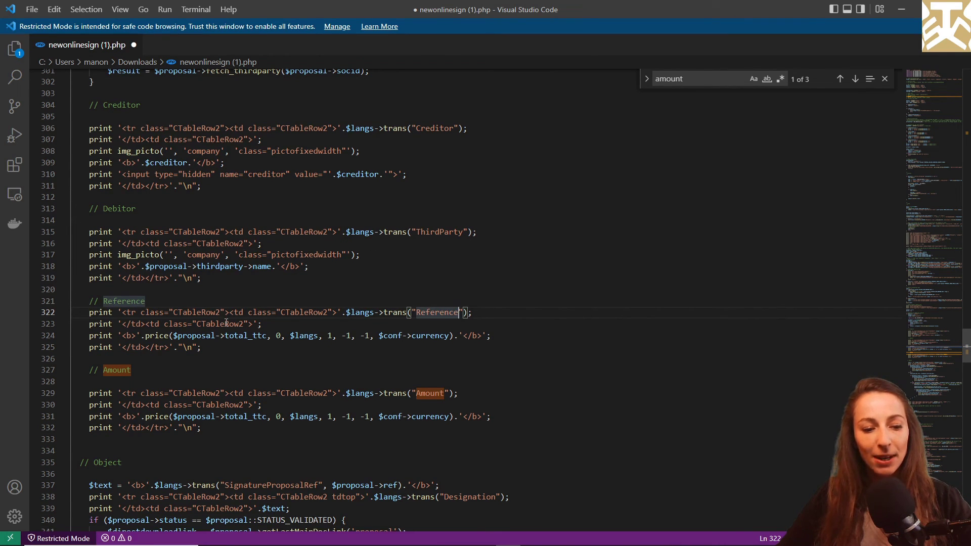
{"action": "left_click_drag", "start_coordinate": [225, 336], "coordinate": [267, 335]}
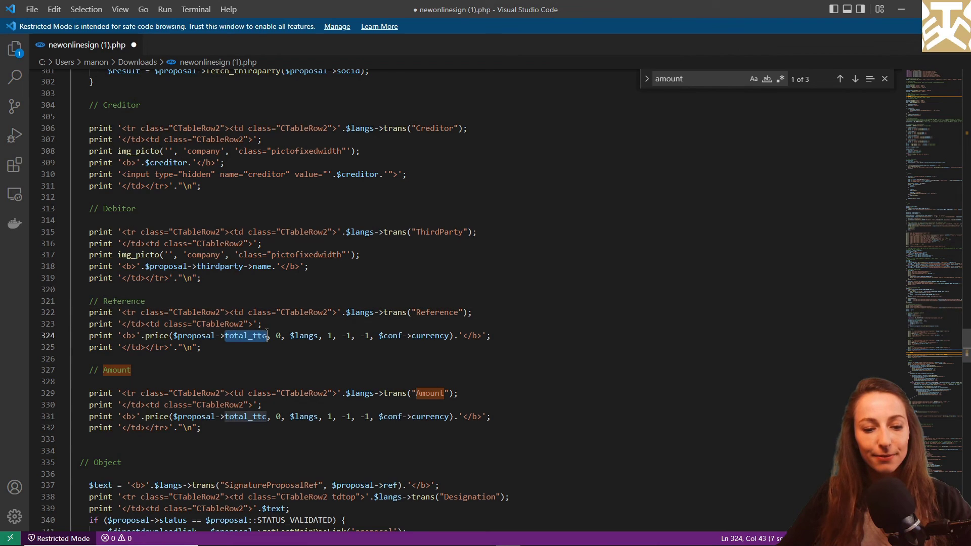
{"action": "type", "text": "ref"}
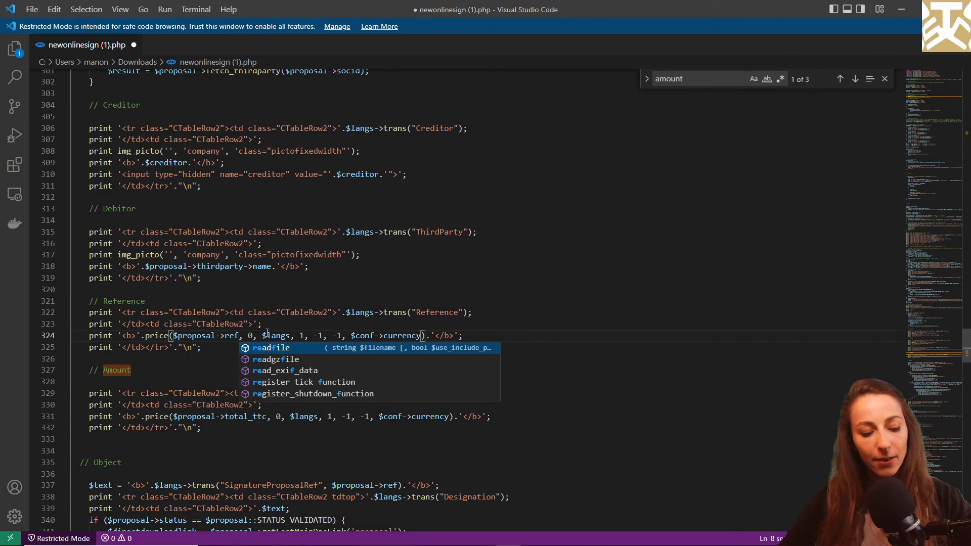
{"action": "key", "text": "Right"}
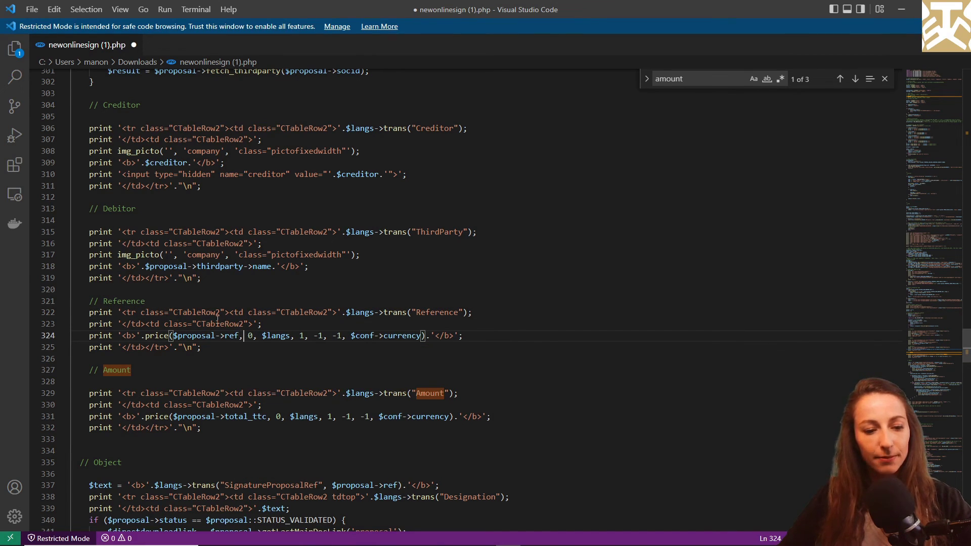
Step: Remove the price() formatting so the row prints $proposal->ref, then save
{"action": "left_click_drag", "start_coordinate": [145, 335], "coordinate": [168, 336]}
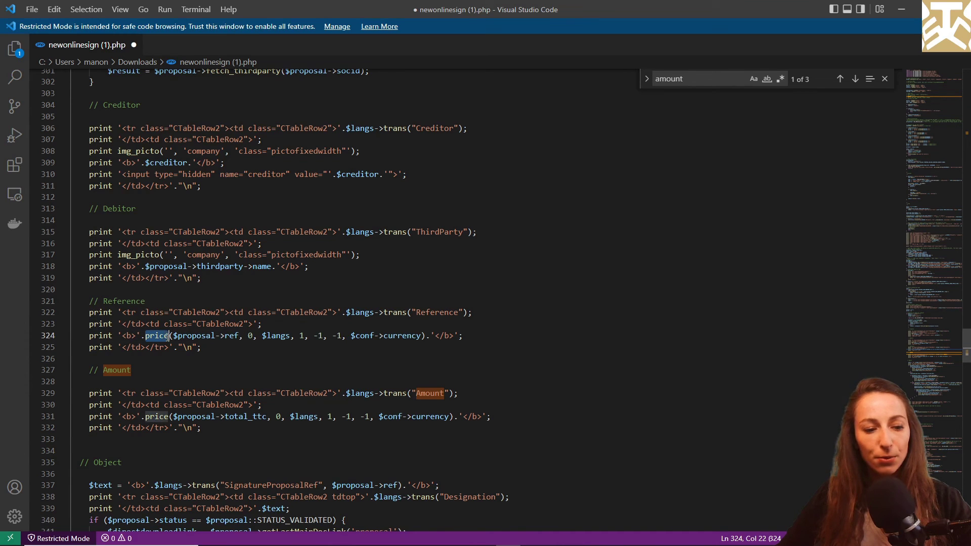
{"action": "key", "text": "BackSpace"}
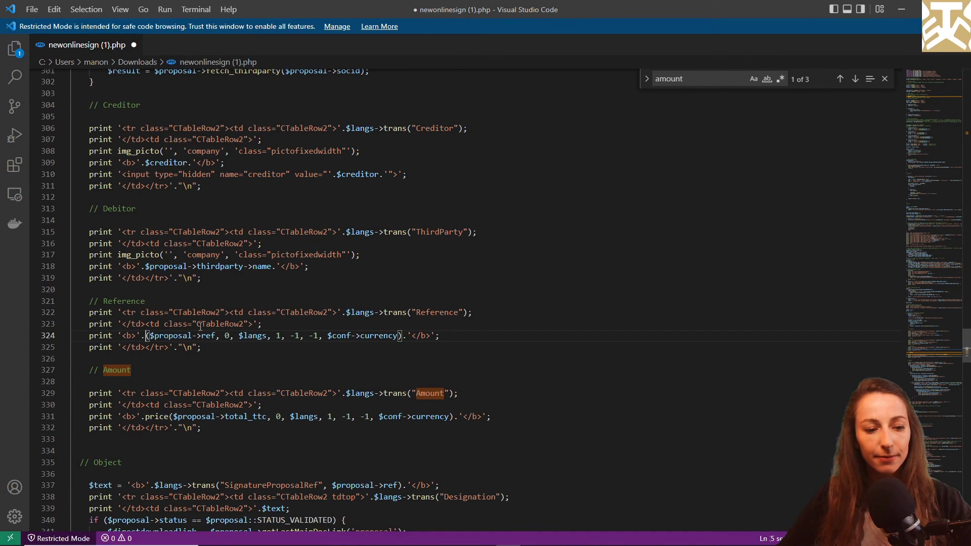
{"action": "left_click_drag", "start_coordinate": [216, 335], "coordinate": [400, 334]}
{"action": "key", "text": "BackSpace"}
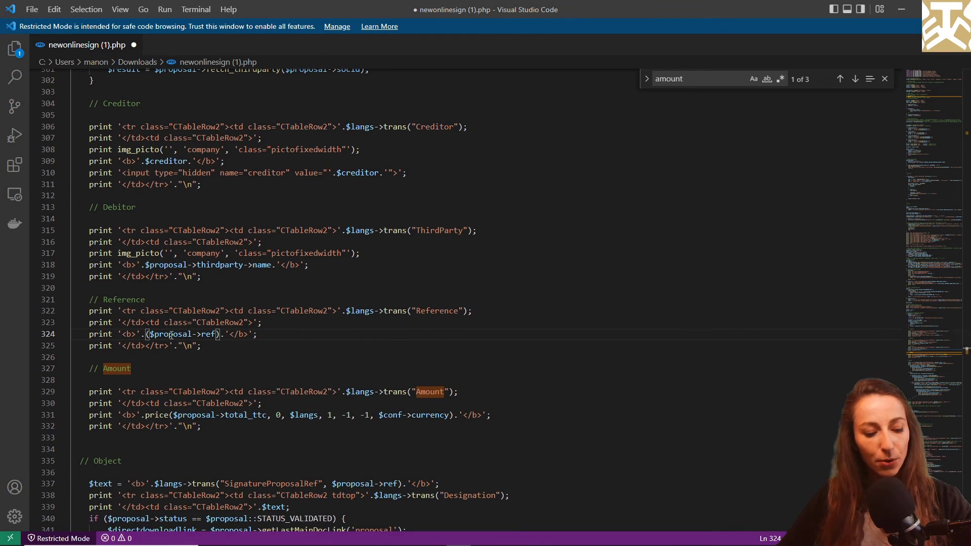
{"action": "key", "text": "ctrl+s"}
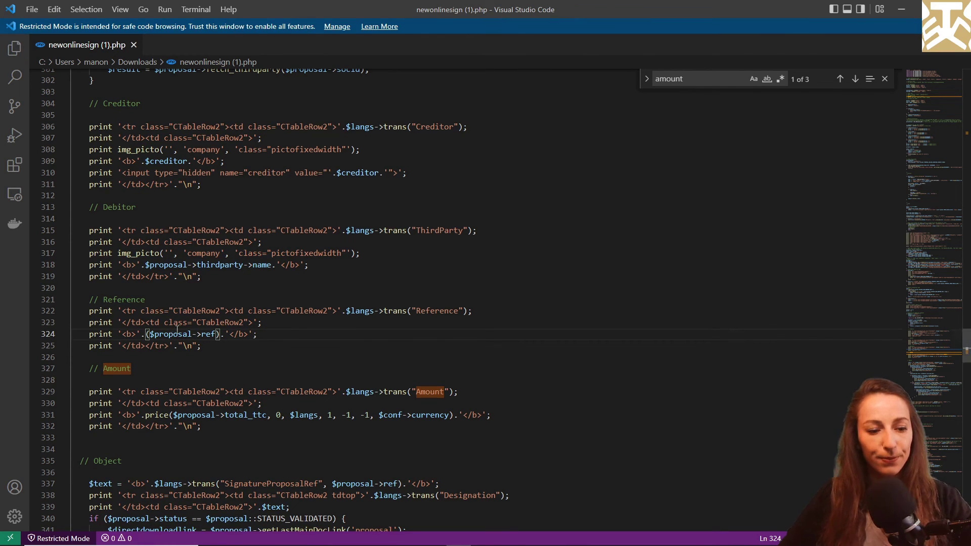
Step: Delete the old newonlinesign.php from the onlinesign folder in the FTP manager
{"action": "left_click", "coordinate": [960, 9]}
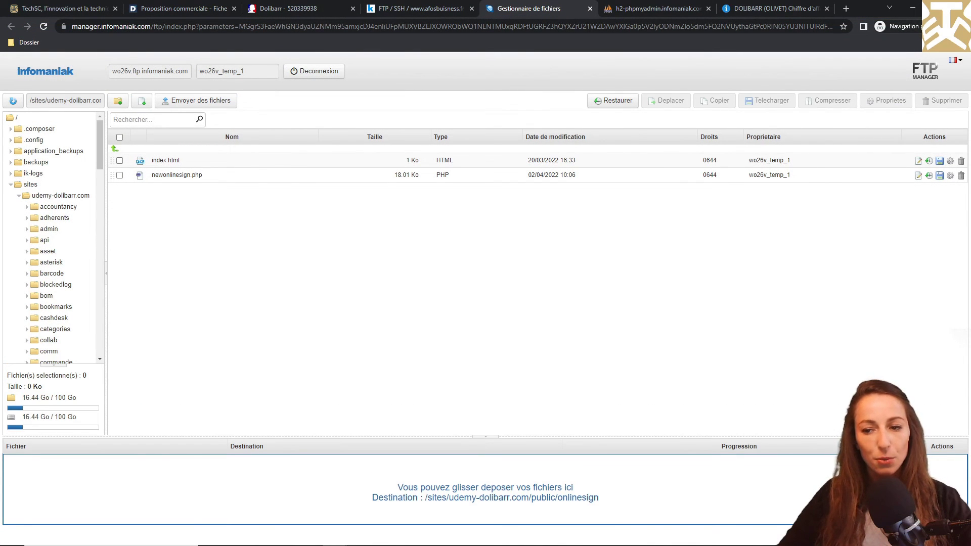
{"action": "left_click", "coordinate": [961, 175]}
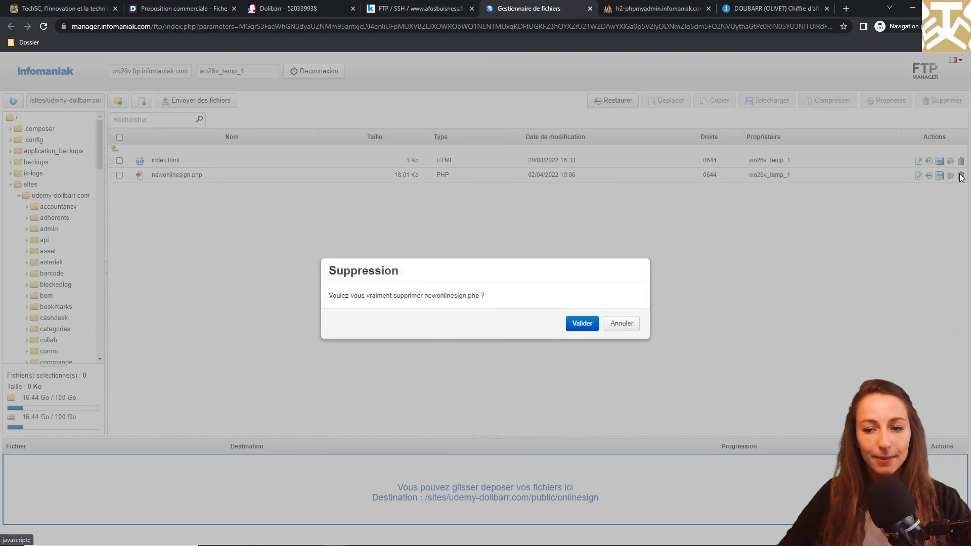
{"action": "left_click", "coordinate": [581, 324]}
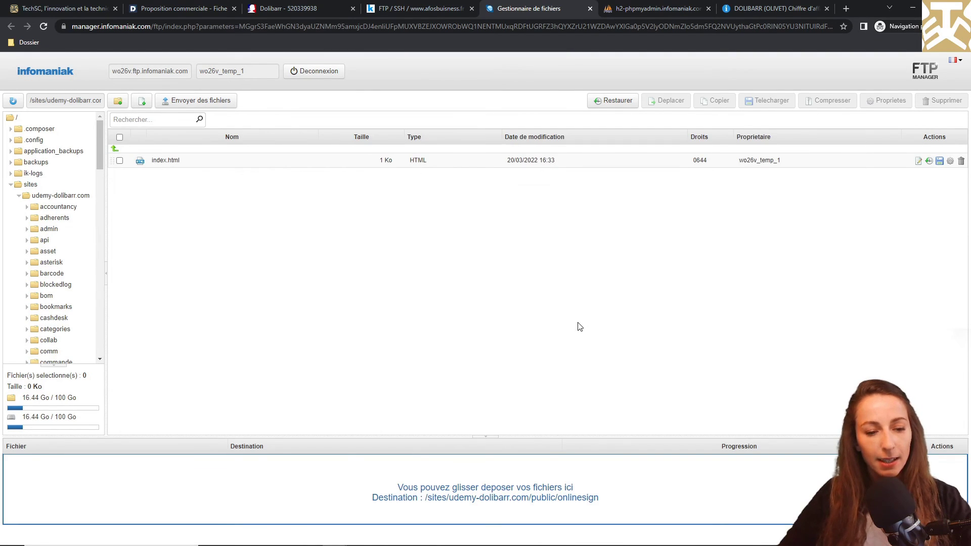
Step: Upload the edited newonlinesign (1).php from Downloads into the onlinesign folder
{"action": "key", "text": "alt+Tab"}
{"action": "left_click_drag", "start_coordinate": [171, 231], "coordinate": [113, 496]}
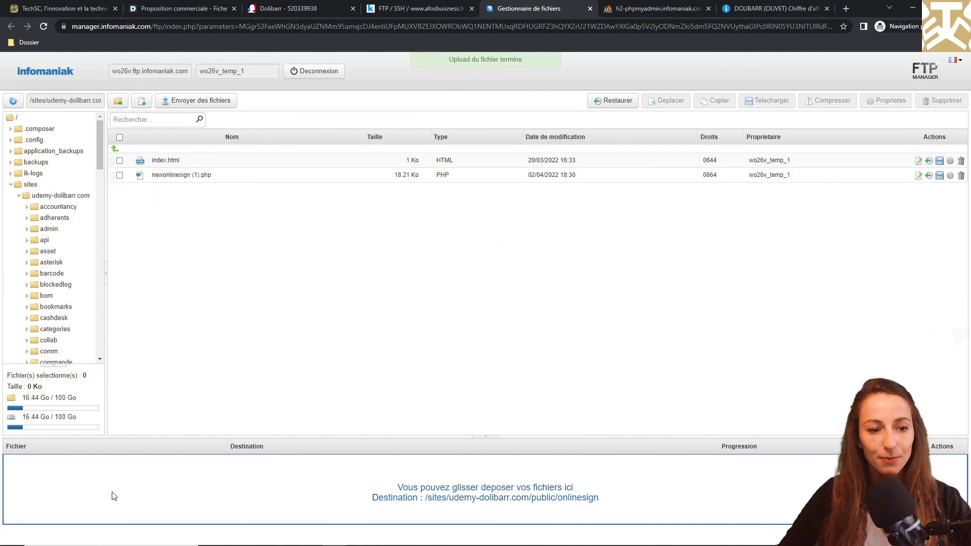
{"action": "key", "text": "alt+Tab"}
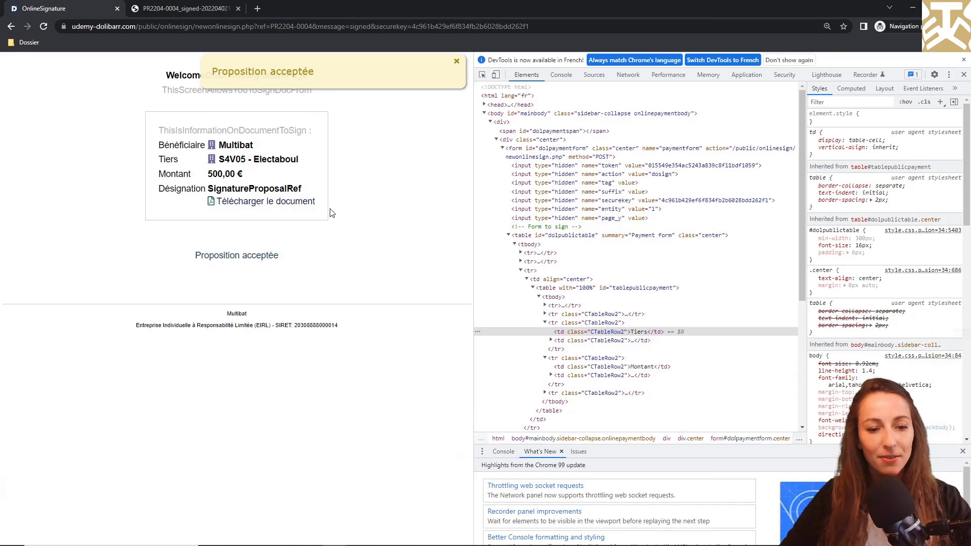
Step: Close DevTools and reload PR2204-0004's signature page to show the new Reference row
{"action": "left_click", "coordinate": [964, 59]}
{"action": "left_click", "coordinate": [965, 60]}
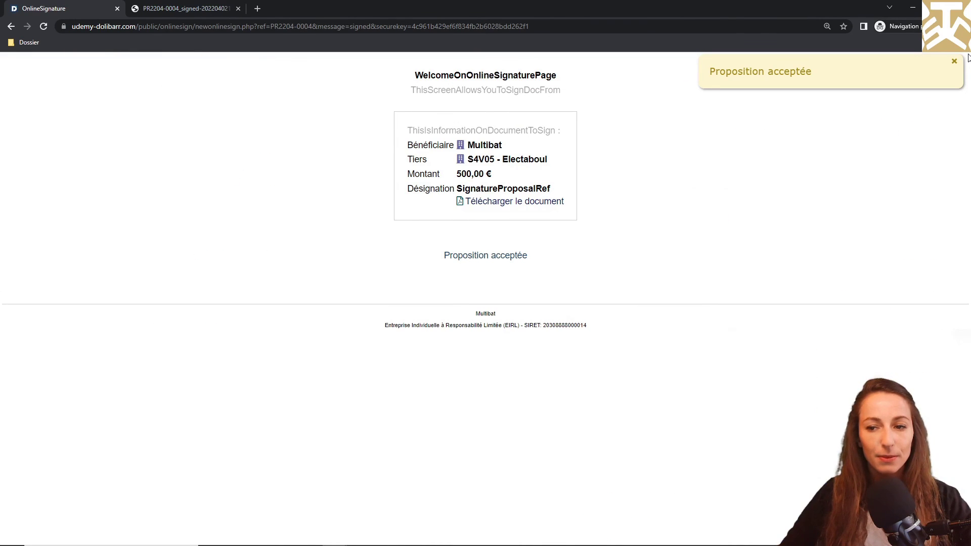
{"action": "left_click", "coordinate": [43, 28]}
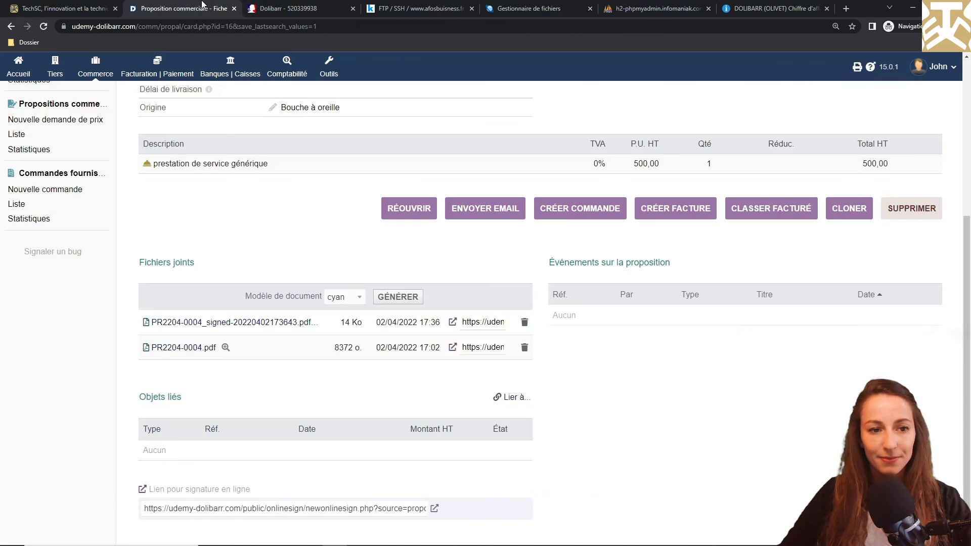
Step: Open proposal PR2202-0003 from the commercial proposals list
{"action": "scroll", "coordinate": [486, 273], "scroll_direction": "up", "scroll_amount": 5}
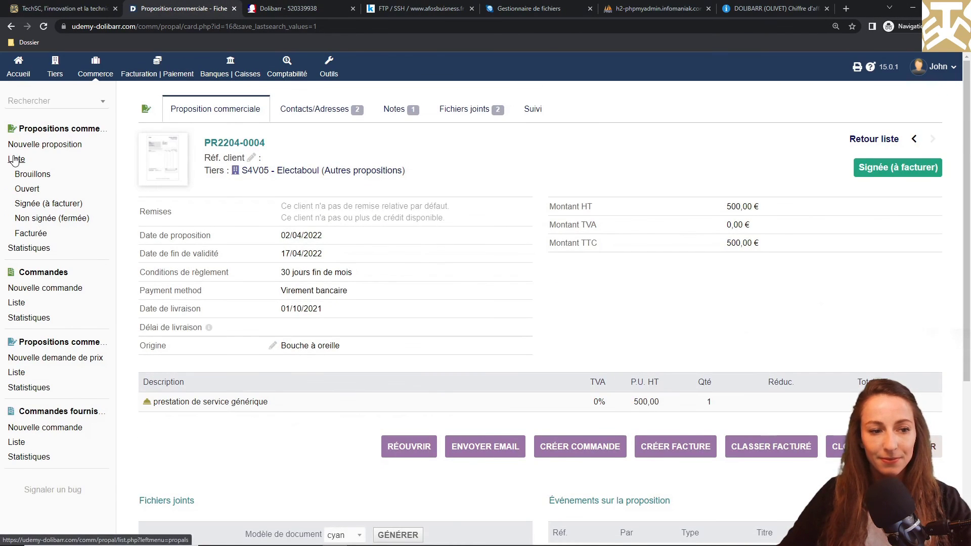
{"action": "left_click", "coordinate": [16, 159]}
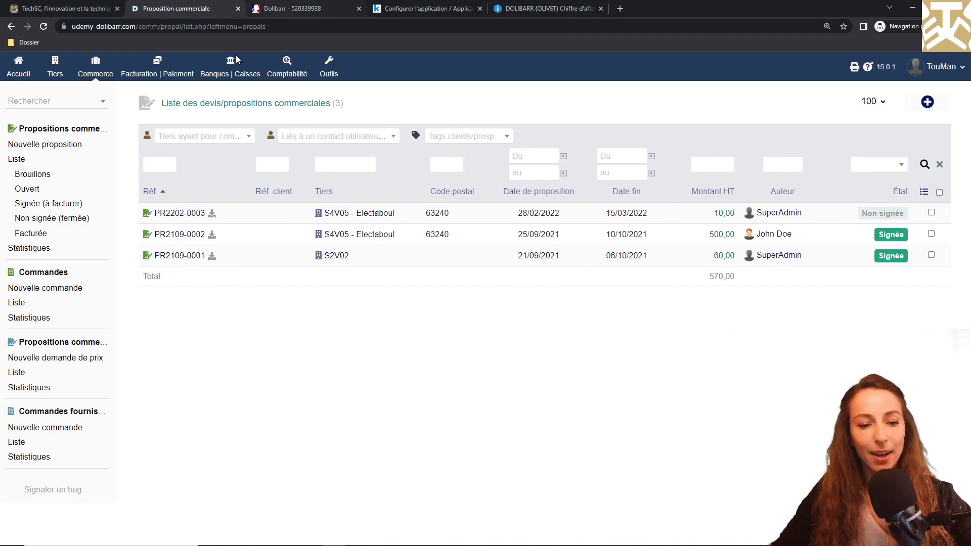
{"action": "left_click", "coordinate": [181, 215]}
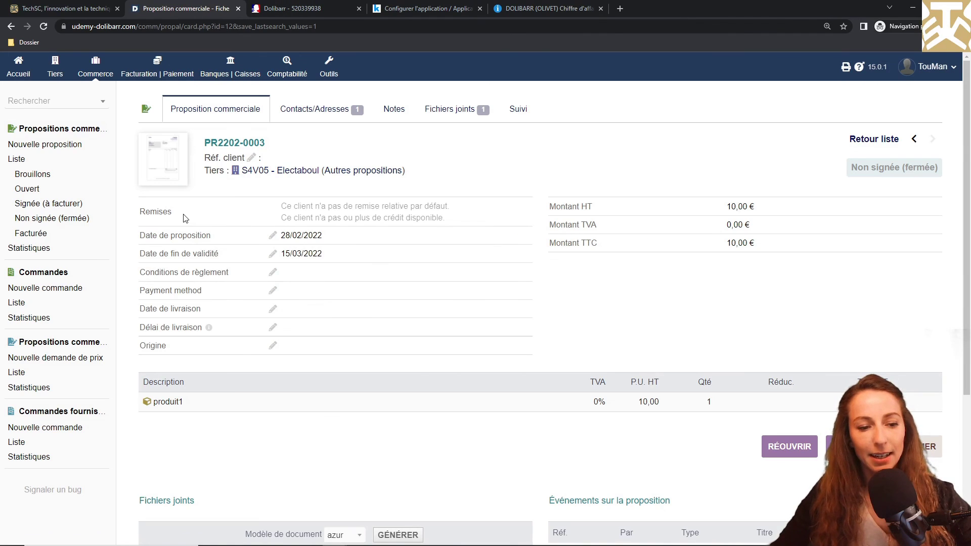